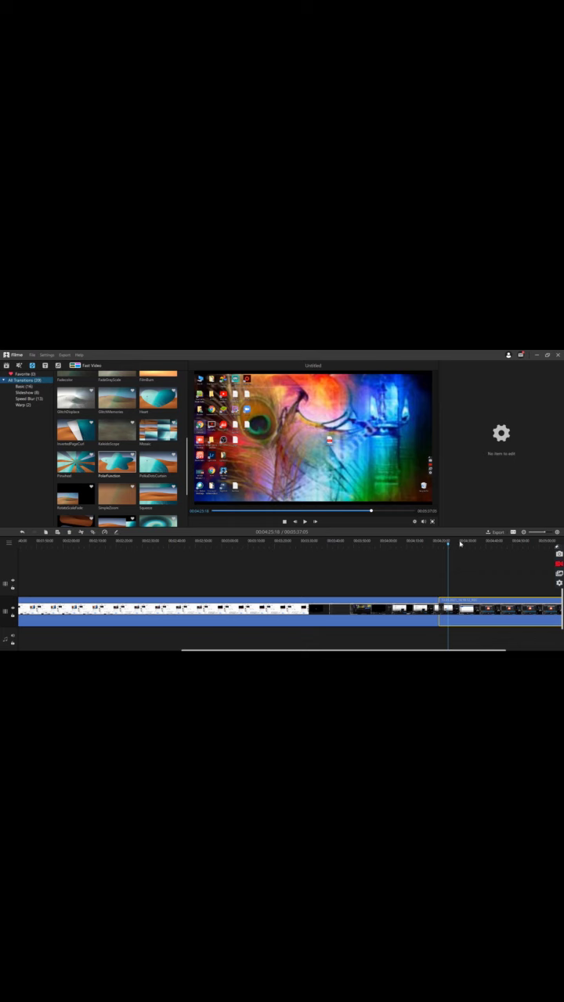
# Split the selected clip at 00:04:23:19, add the Heart transition at the new cut, and play it back.
pyautogui.moveTo(449, 546); pyautogui.dragTo(442, 546)
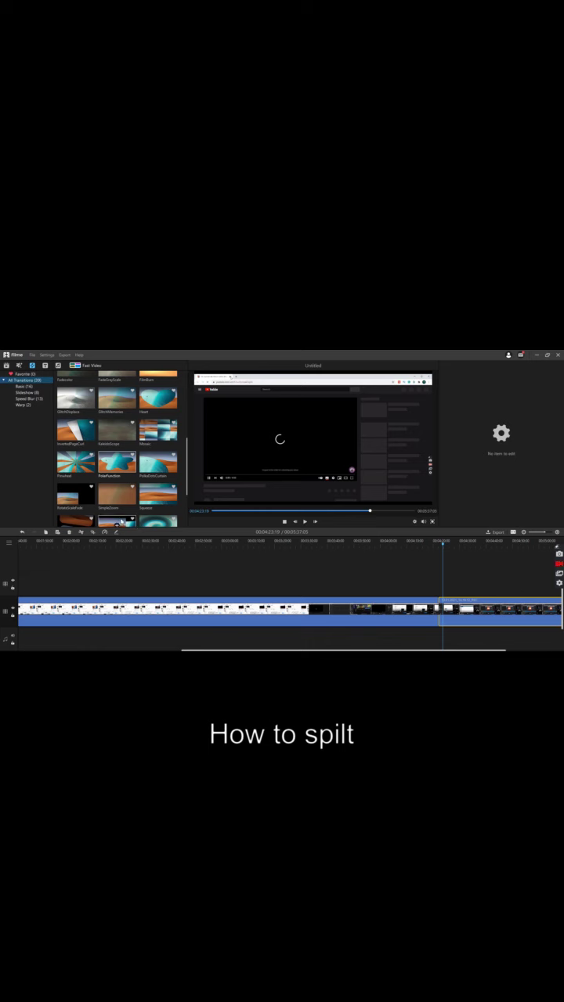
pyautogui.click(80, 536)
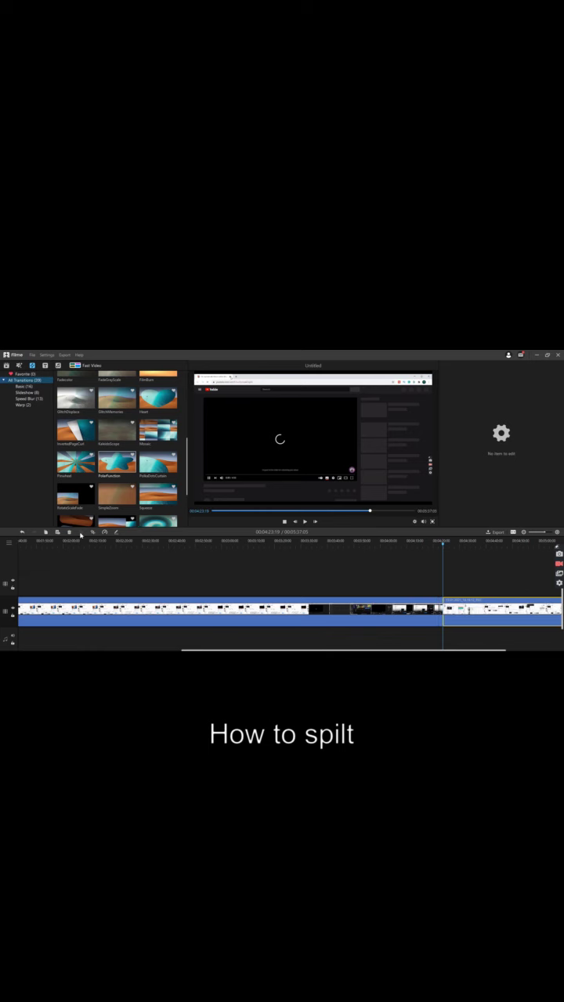
pyautogui.moveTo(159, 403)
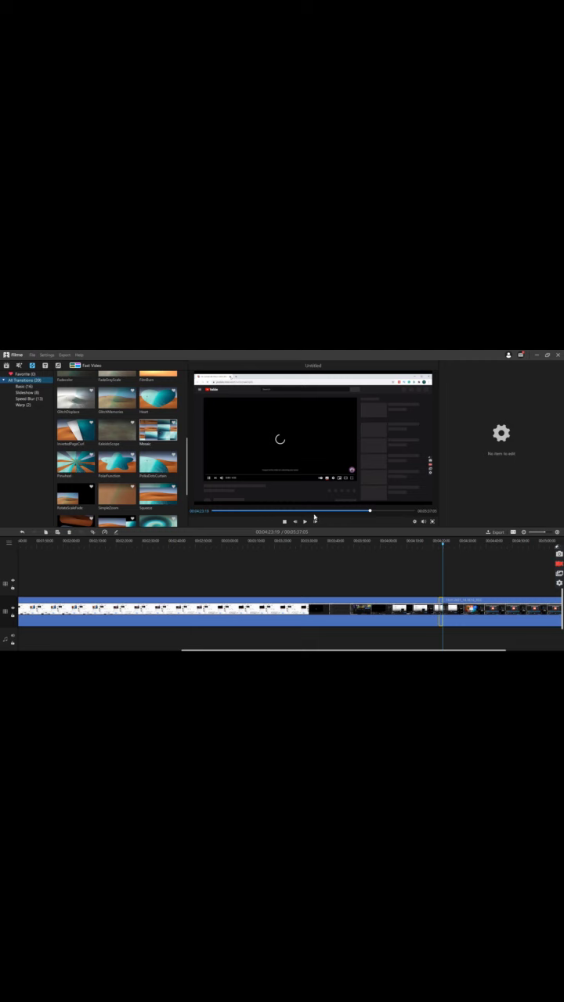
pyautogui.click(364, 511)
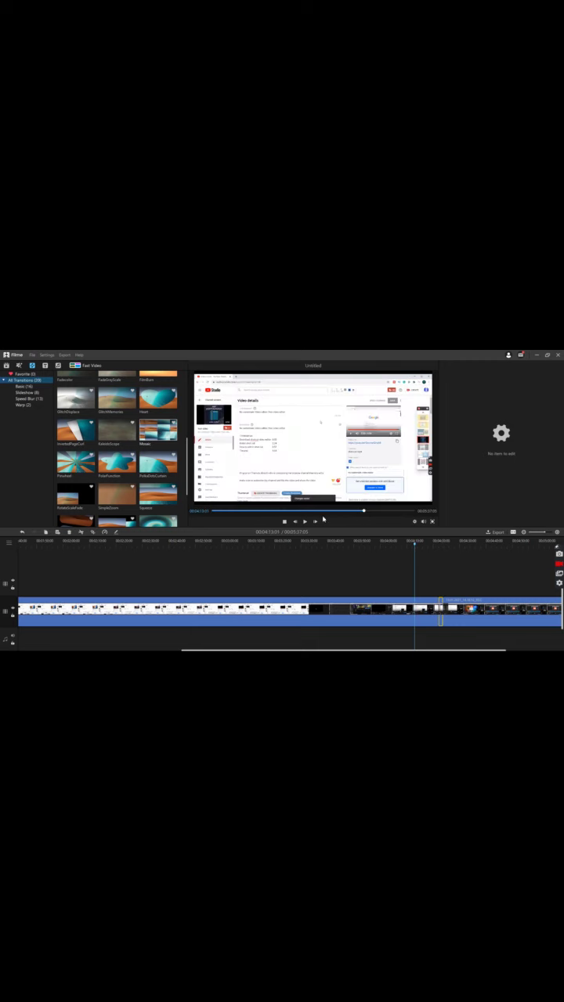
pyautogui.click(305, 522)
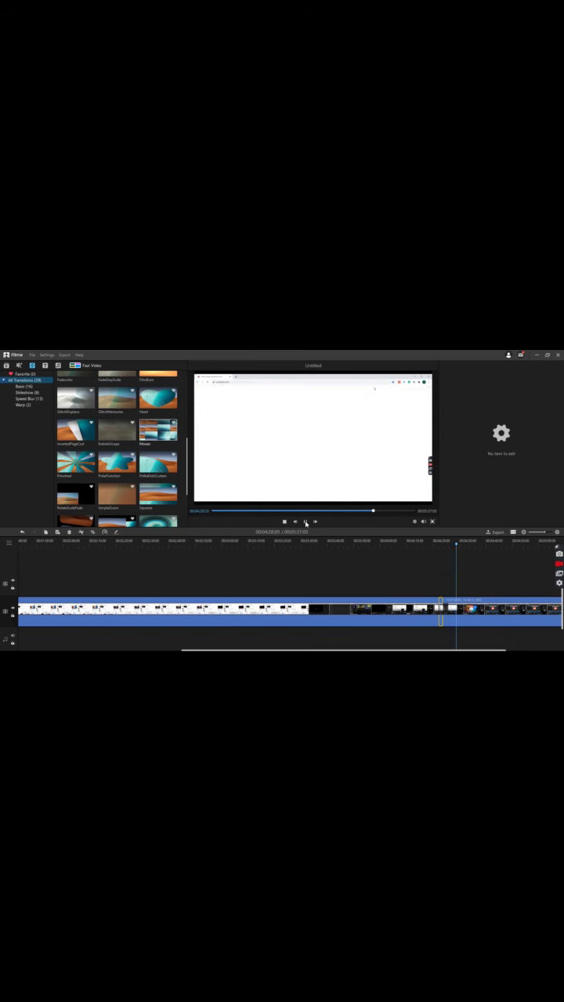
# Apply the Vignette and SquareBlur filters to the short clip just before the Heart transition and play the result.
pyautogui.click(20, 368)
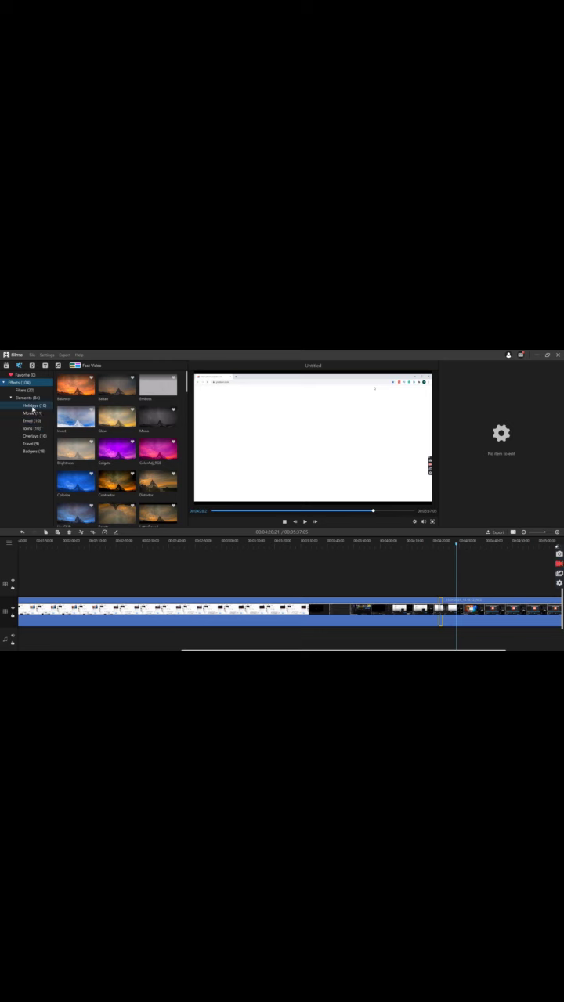
pyautogui.click(35, 392)
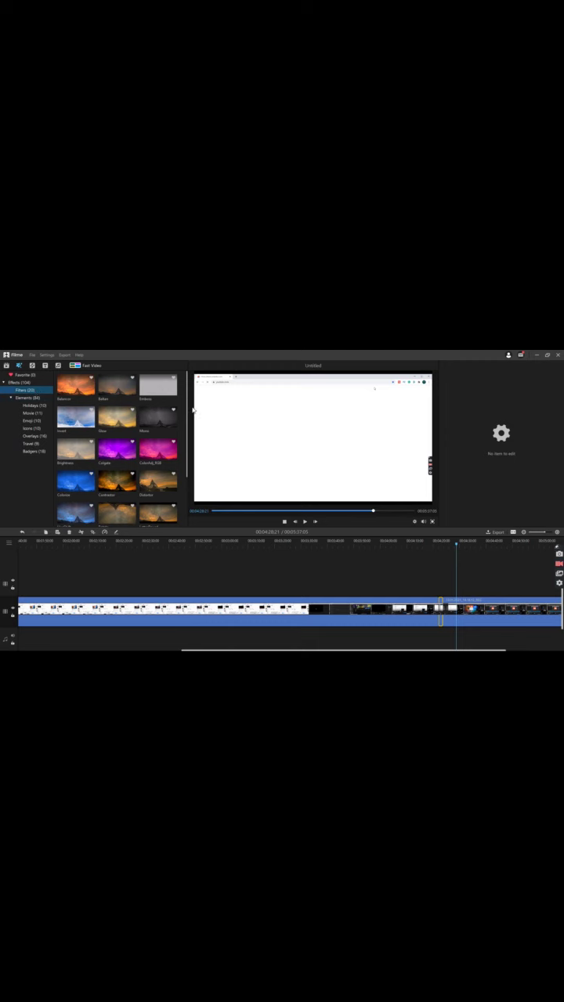
pyautogui.moveTo(187, 409); pyautogui.dragTo(190, 470)
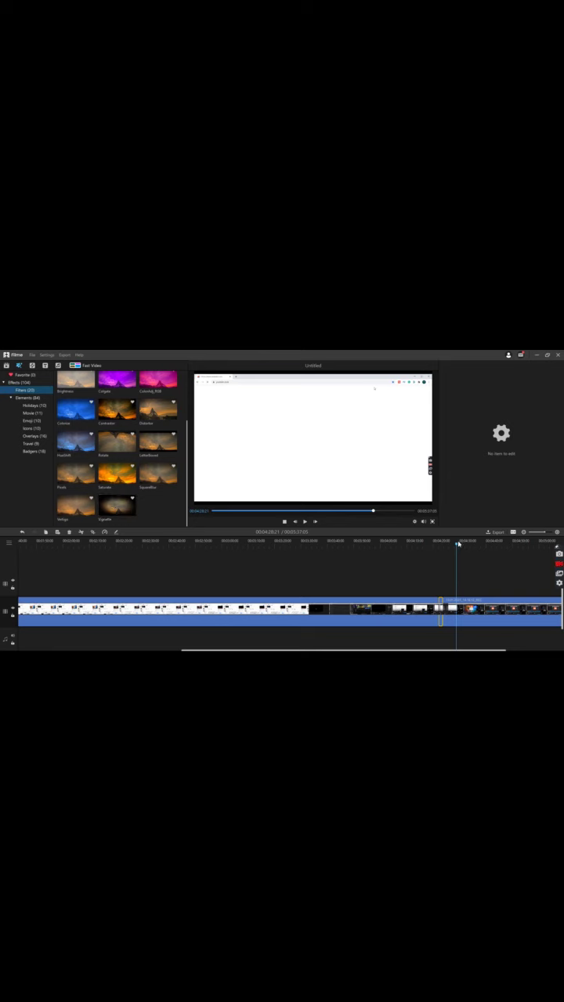
pyautogui.click(368, 510)
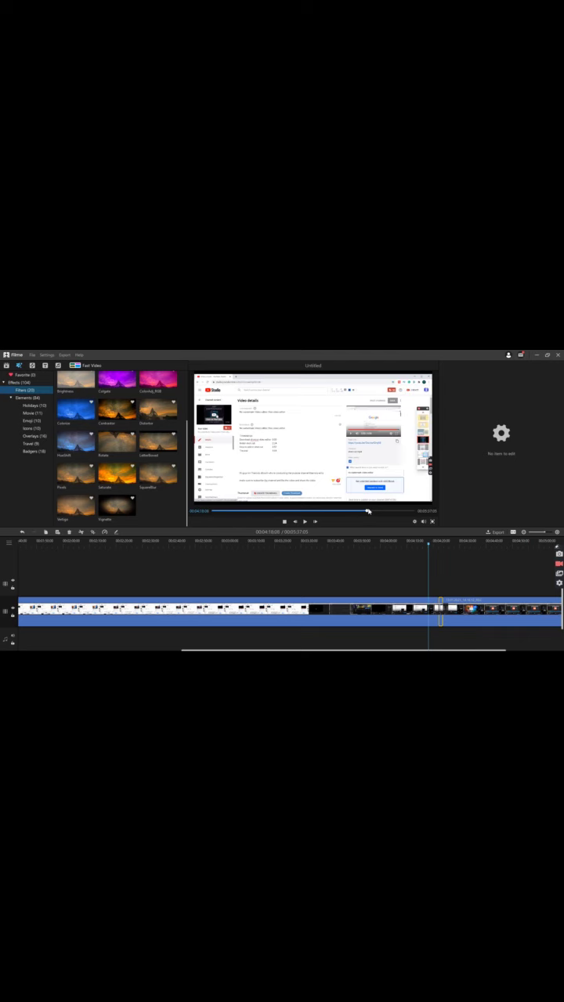
pyautogui.click(305, 522)
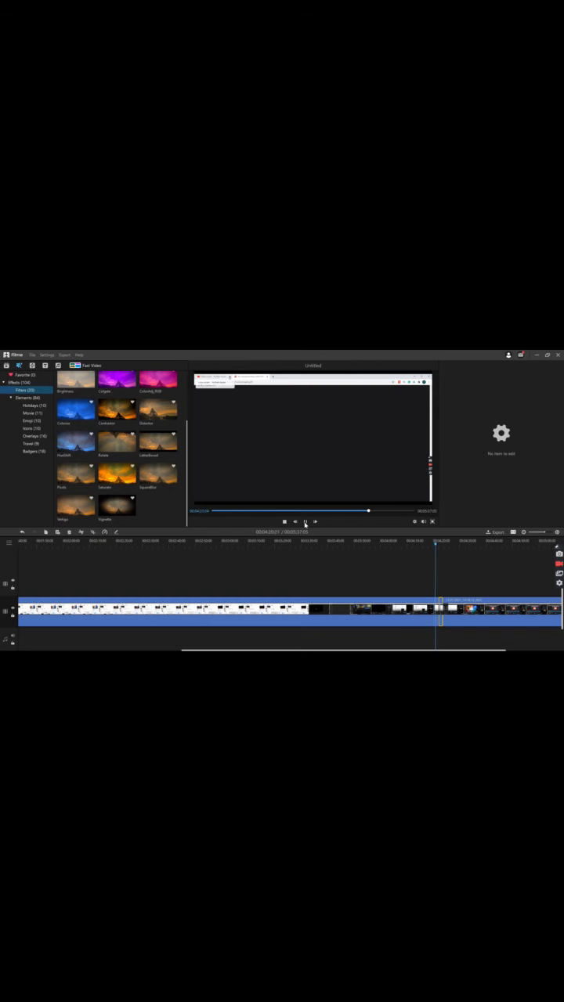
pyautogui.click(306, 522)
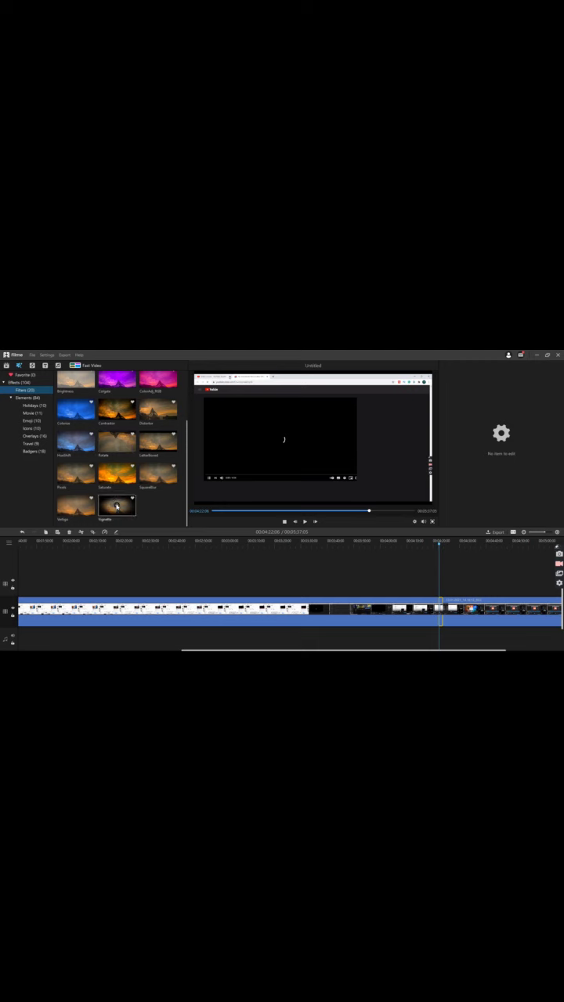
pyautogui.click(116, 506)
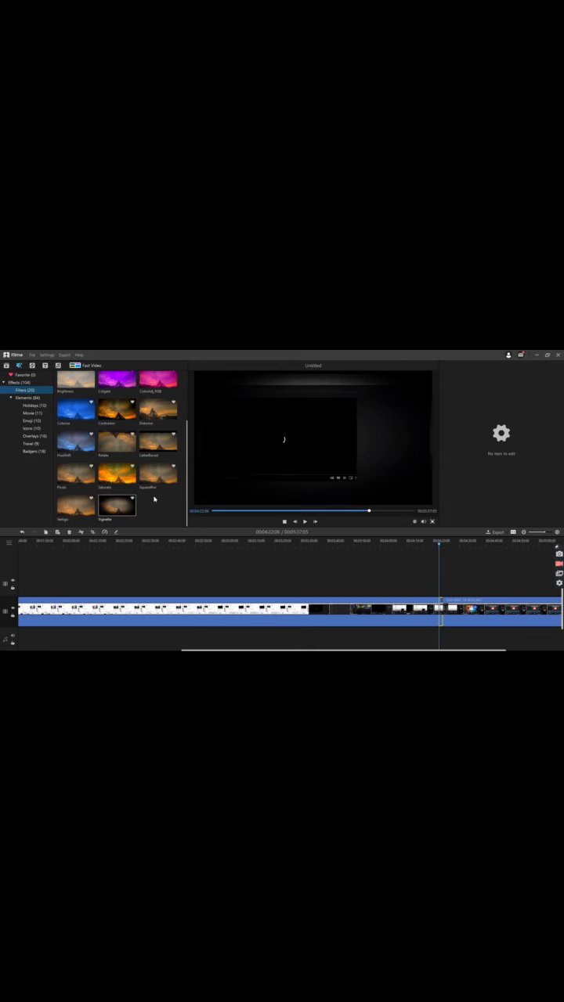
pyautogui.click(157, 474)
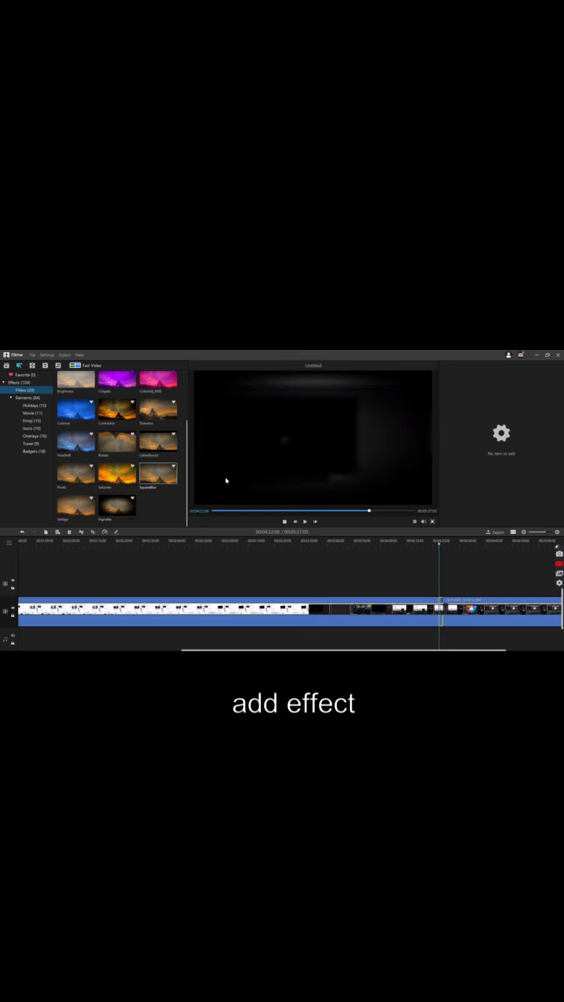
pyautogui.click(304, 523)
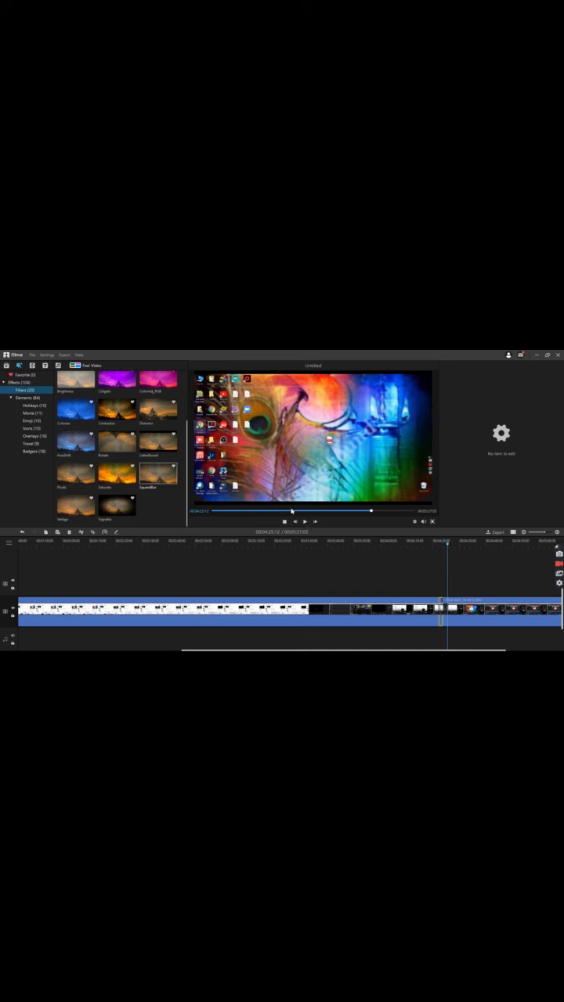
# Try the SquareBlur filter on the long clip after the Heart transition and play it back.
pyautogui.click(371, 511)
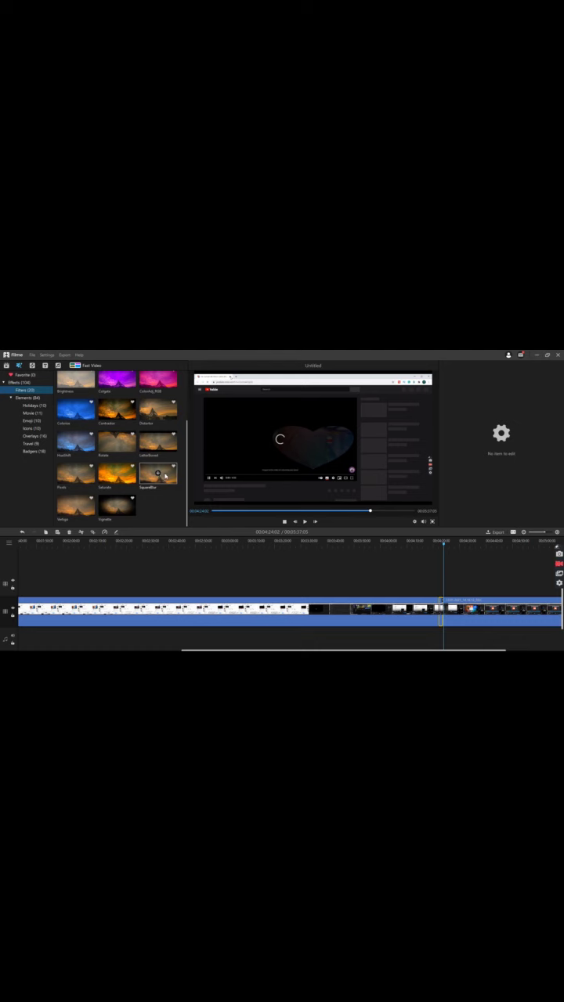
pyautogui.moveTo(321, 602); pyautogui.dragTo(322, 605)
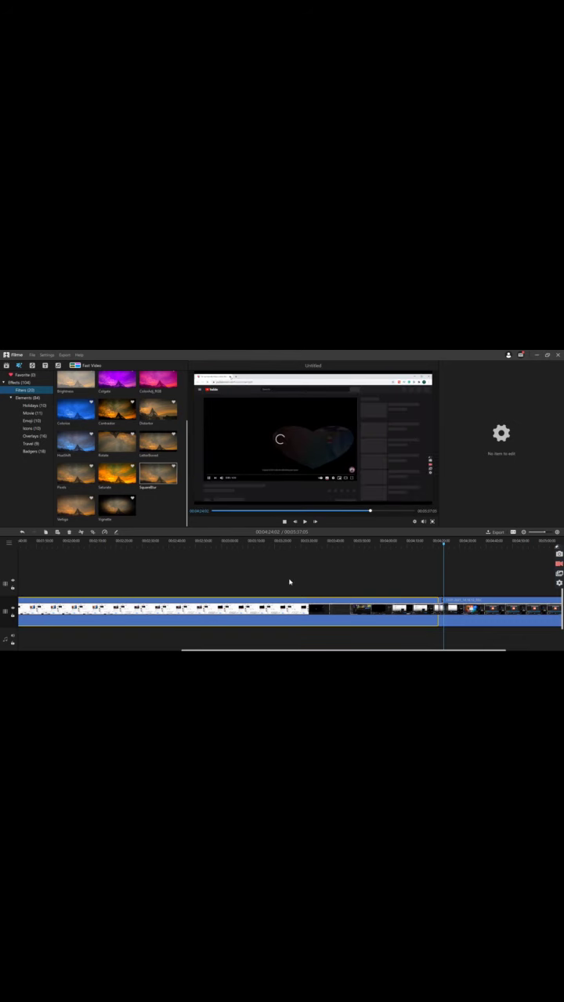
pyautogui.click(454, 611)
pyautogui.moveTo(158, 474)
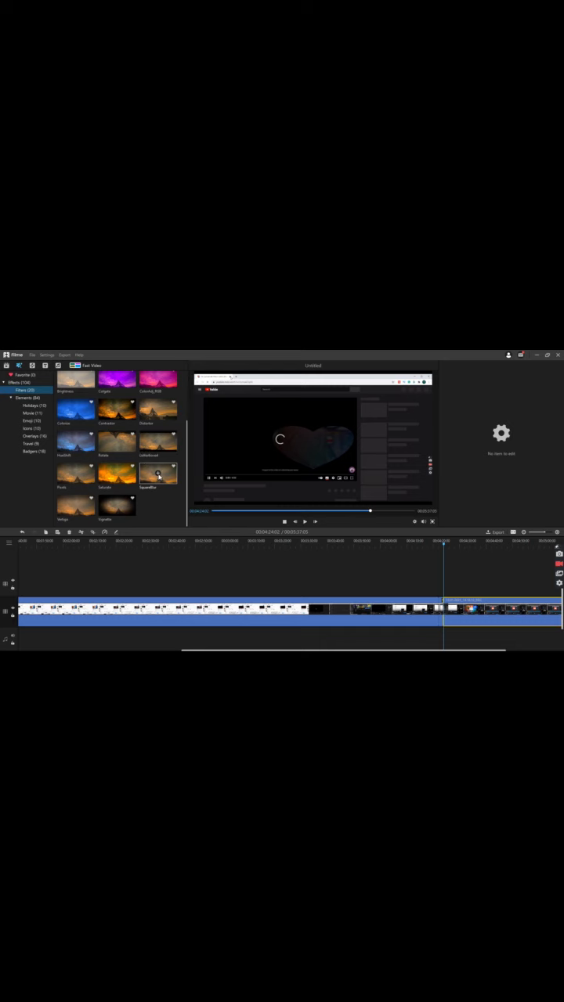
pyautogui.click(157, 475)
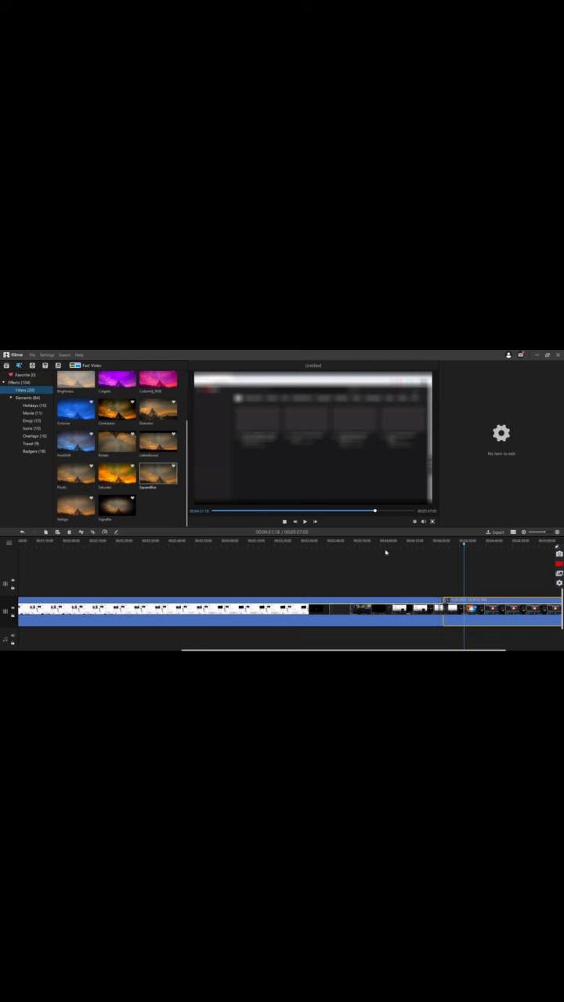
pyautogui.click(436, 553)
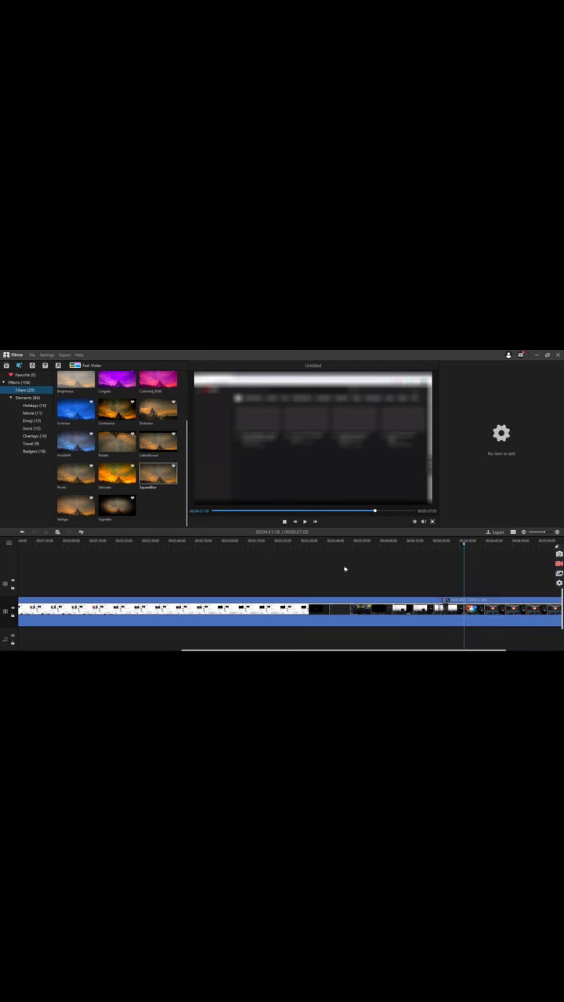
pyautogui.click(370, 513)
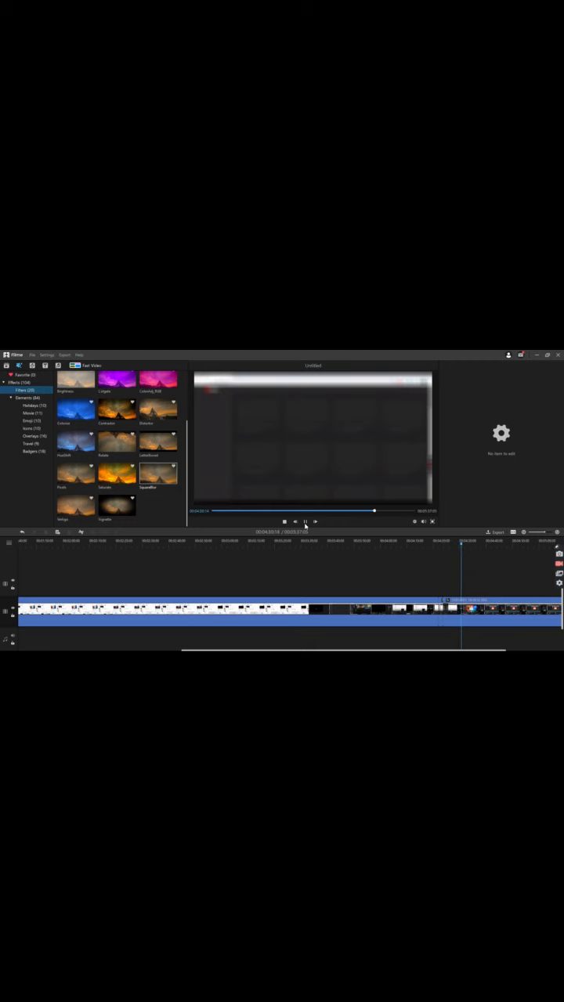
pyautogui.click(306, 523)
# Remove the SquareBlur filter from the long clip after the Heart transition and replay that section.
pyautogui.click(500, 619)
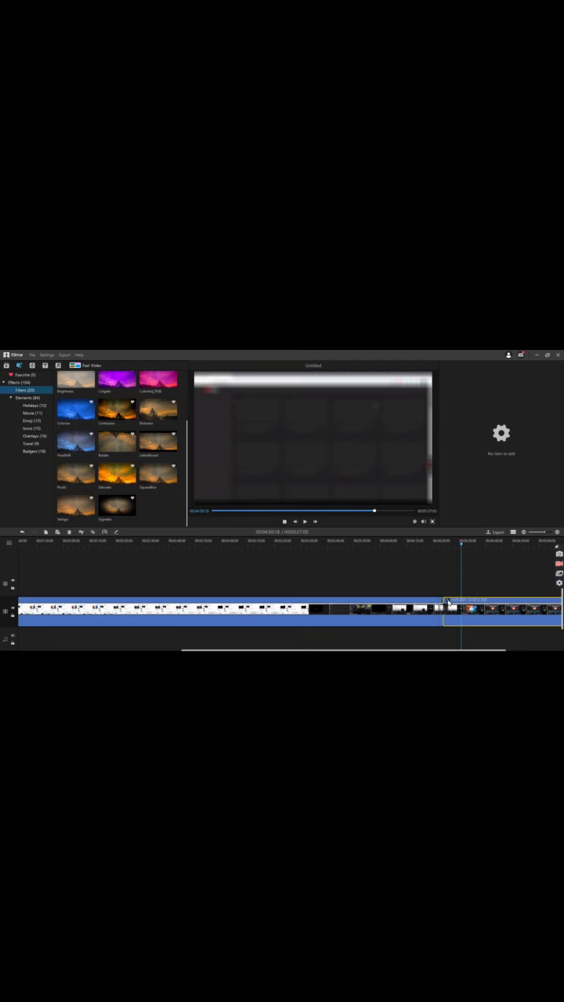
pyautogui.rightClick(448, 601)
pyautogui.click(460, 637)
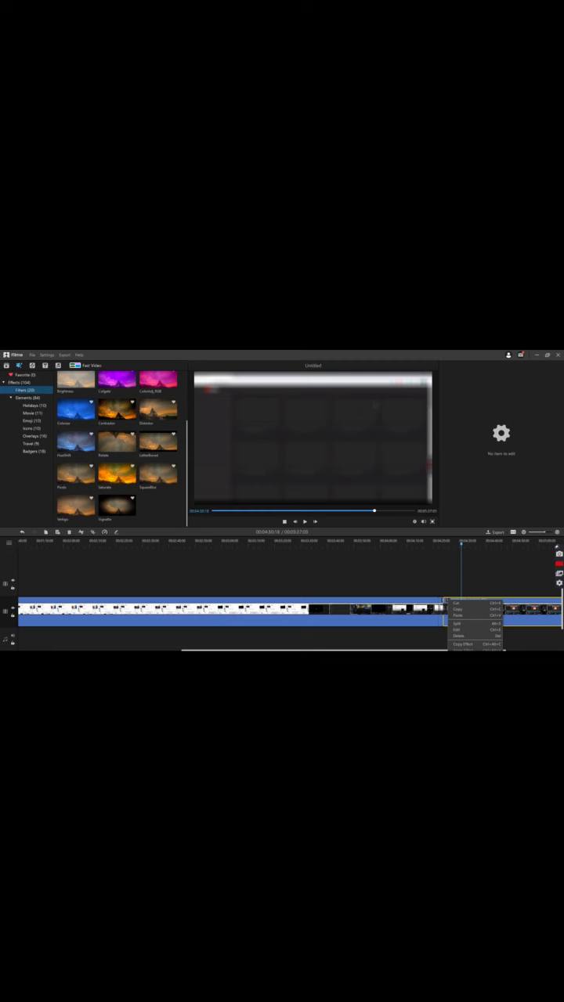
pyautogui.click(434, 586)
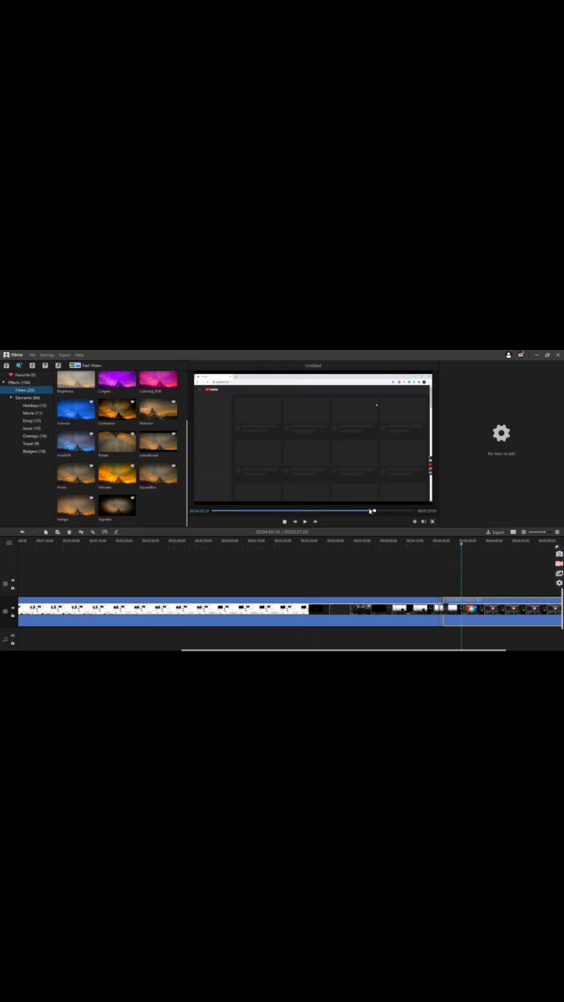
pyautogui.click(369, 511)
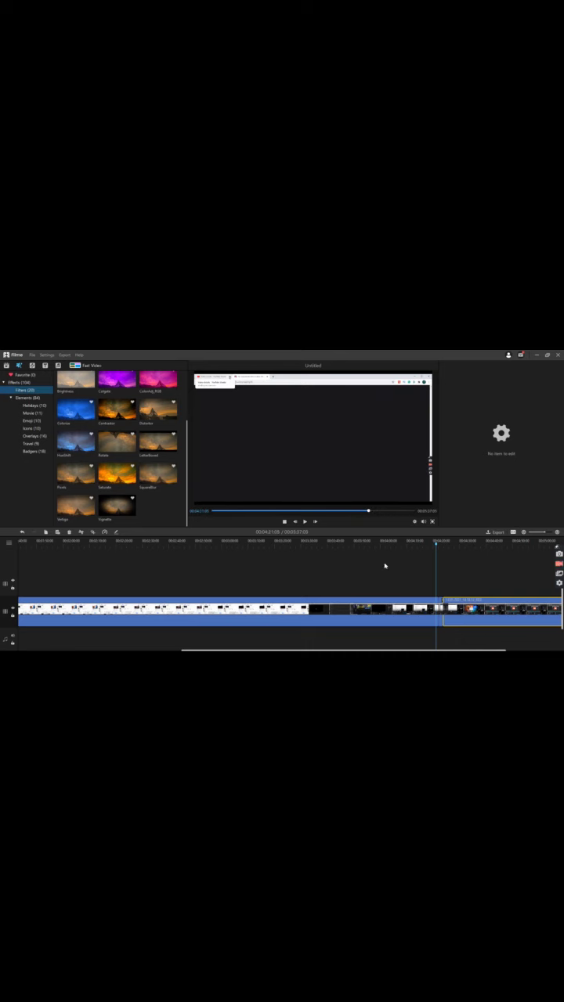
pyautogui.press('space')
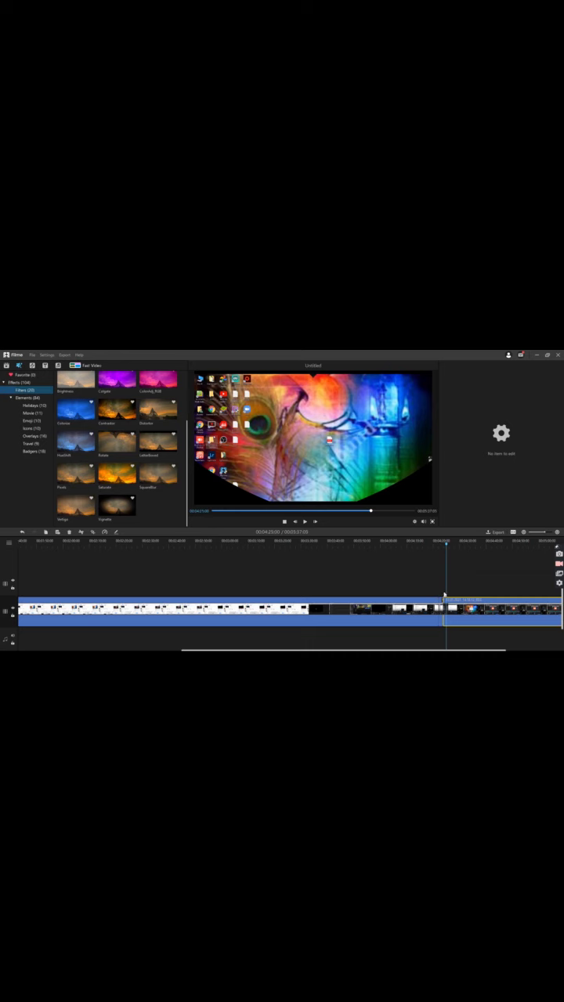
# Split the clip after the Heart transition at 00:04:26:02 and apply SquareBlur to the short segment before the cut, playing it back.
pyautogui.moveTo(445, 545); pyautogui.dragTo(449, 545)
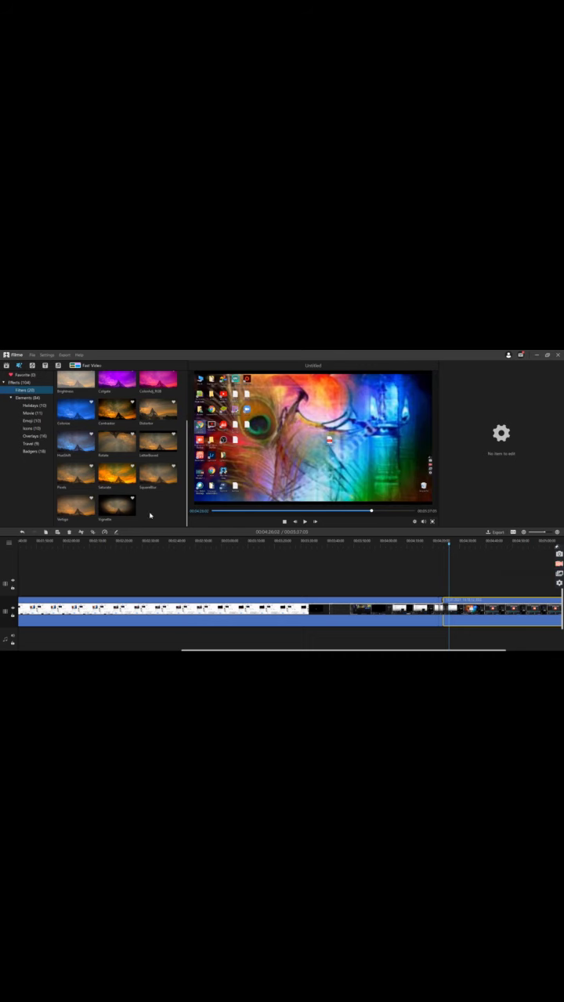
pyautogui.click(80, 532)
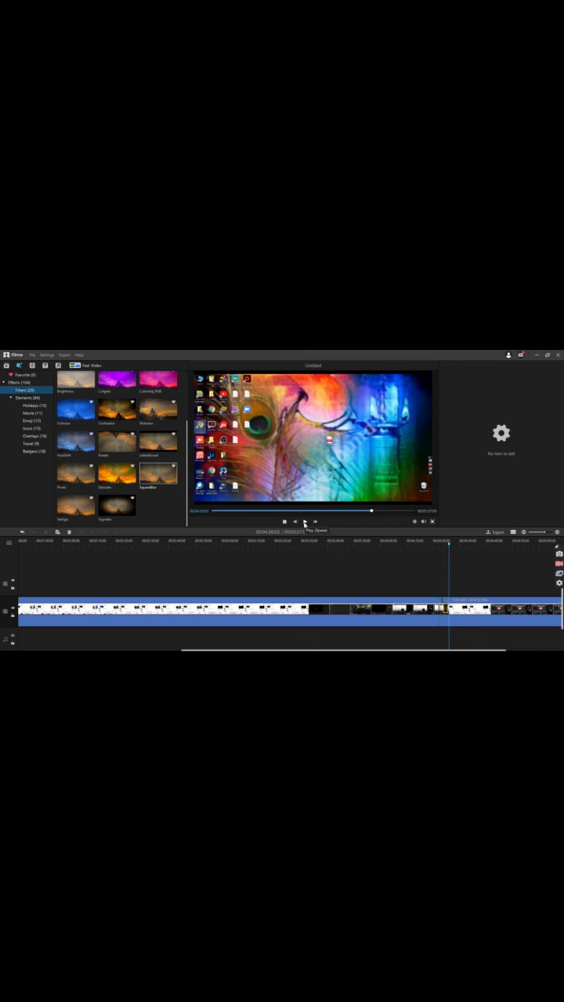
pyautogui.click(445, 604)
pyautogui.click(366, 512)
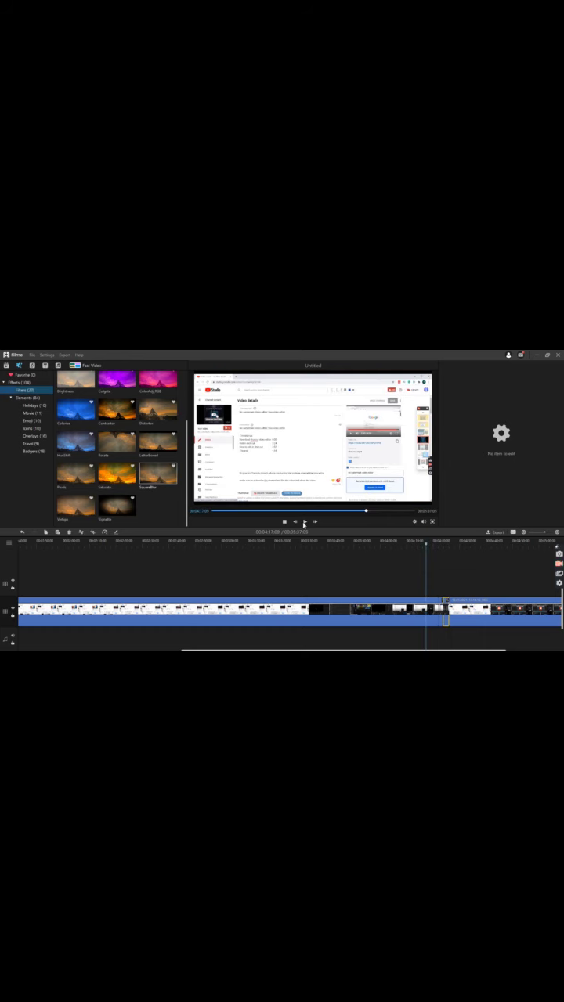
pyautogui.click(305, 522)
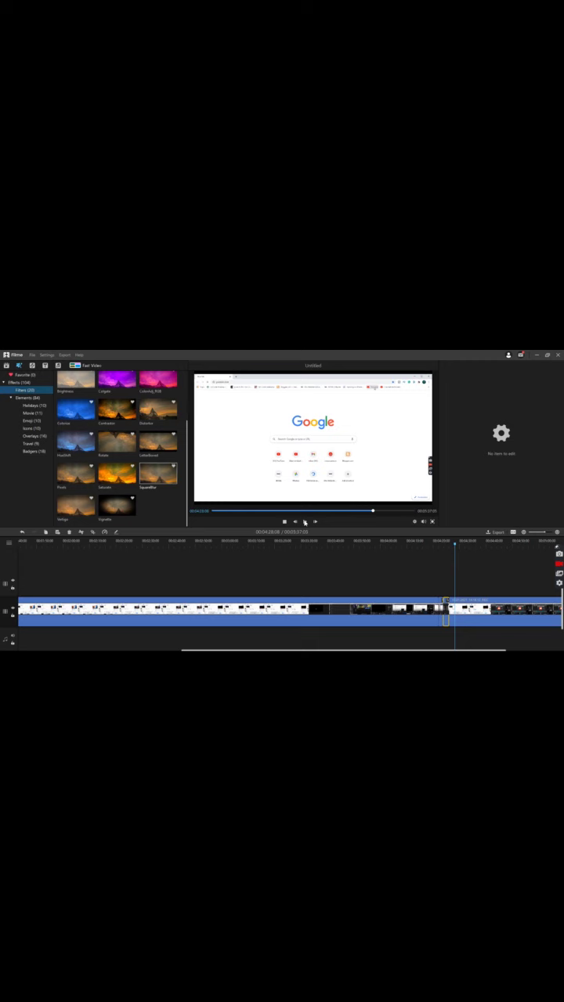
# Look through the media, transition, text and audio libraries, including the Pop Music category and the full audio list.
pyautogui.click(8, 366)
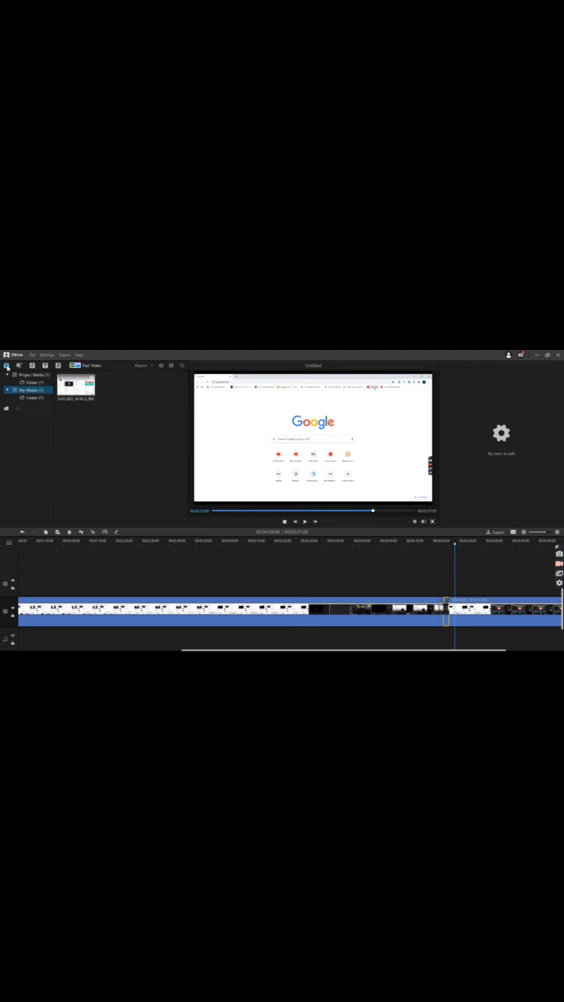
pyautogui.click(32, 366)
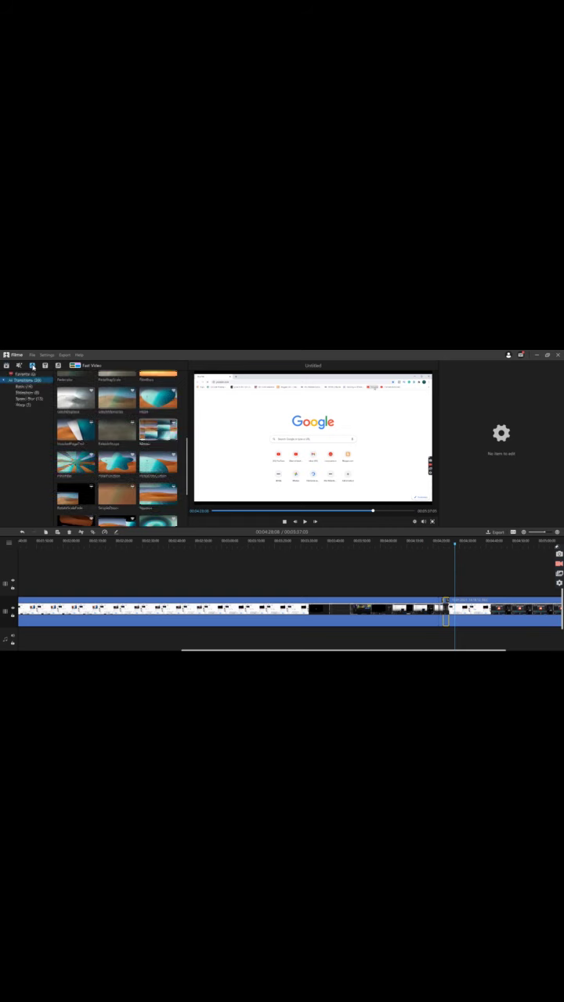
pyautogui.click(45, 365)
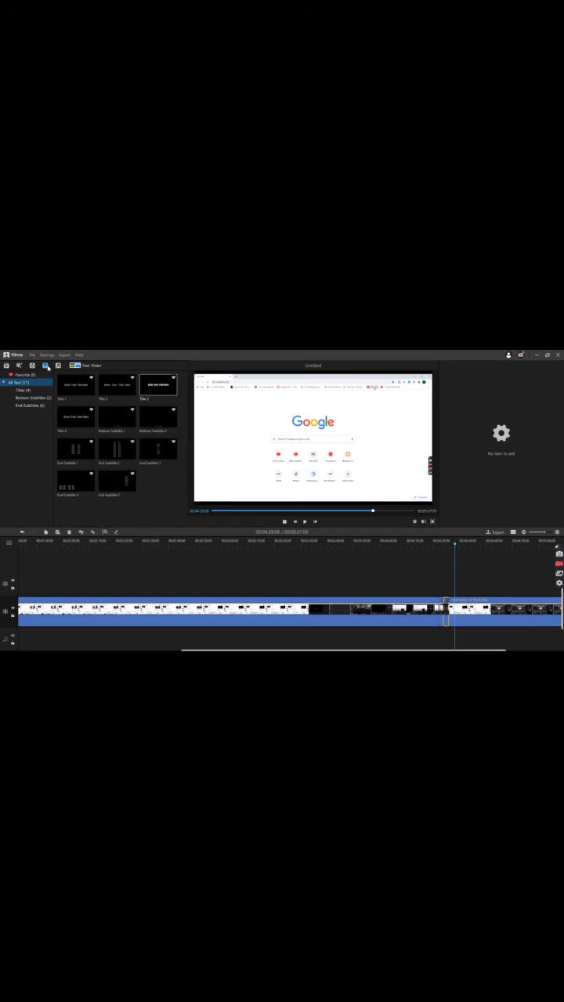
pyautogui.click(57, 365)
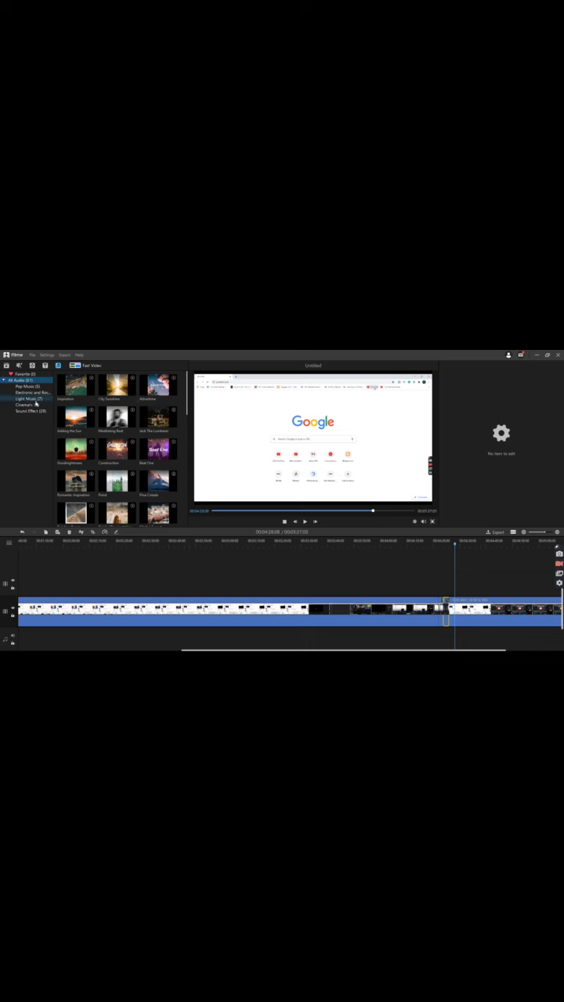
pyautogui.click(35, 386)
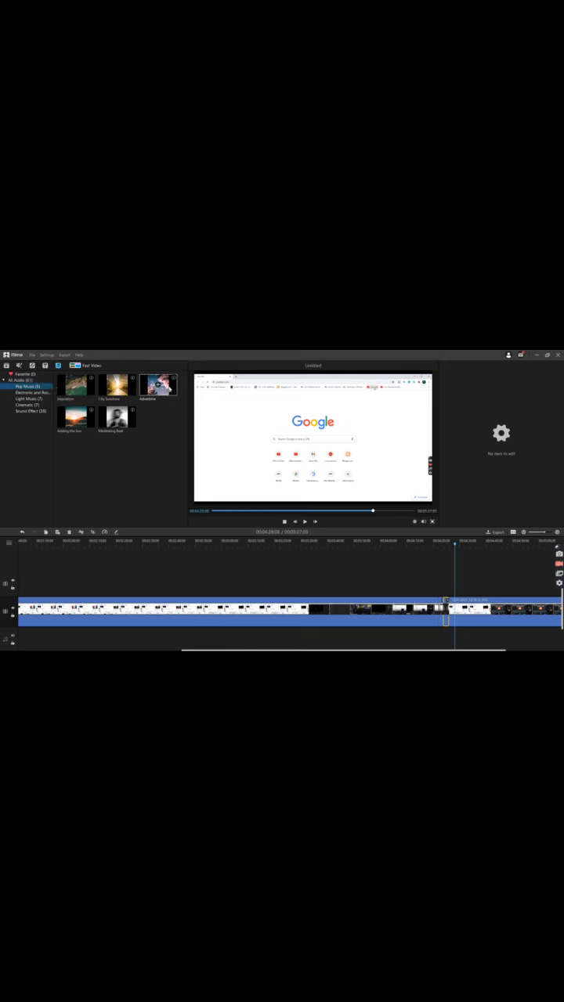
pyautogui.click(22, 380)
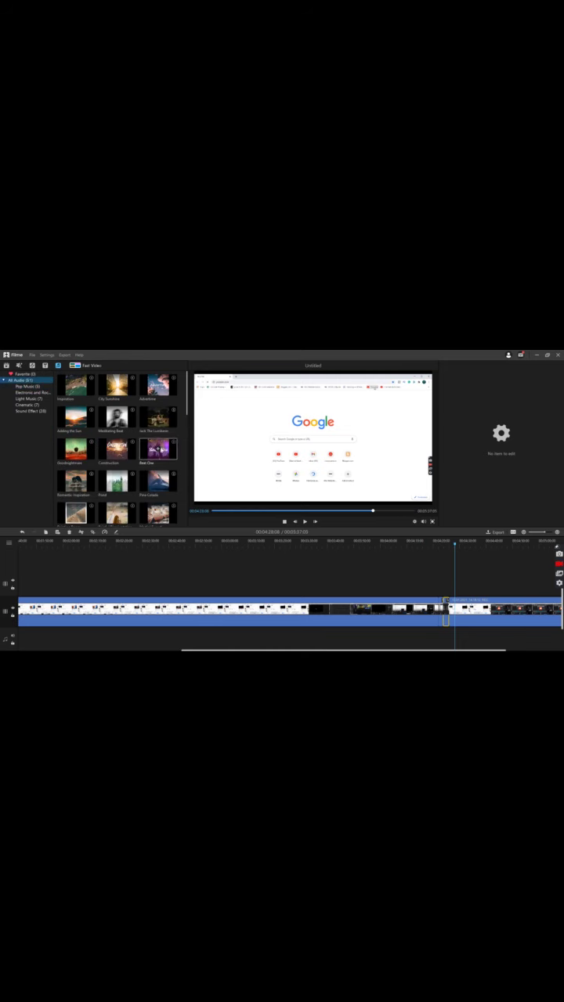
# Add the Beat One music to the audio track and move the clip to the very start of the timeline.
pyautogui.click(158, 452)
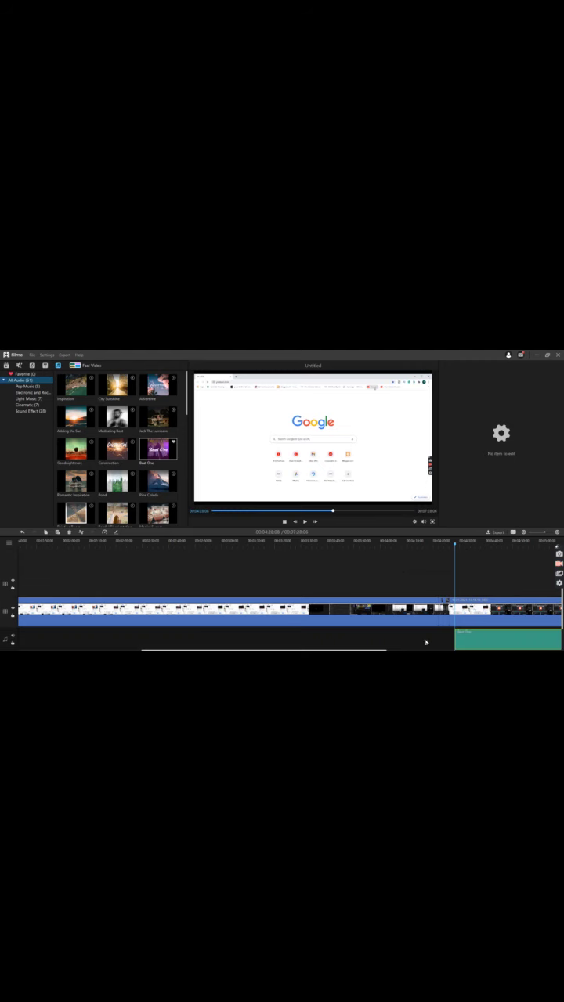
pyautogui.moveTo(477, 644); pyautogui.dragTo(42, 632)
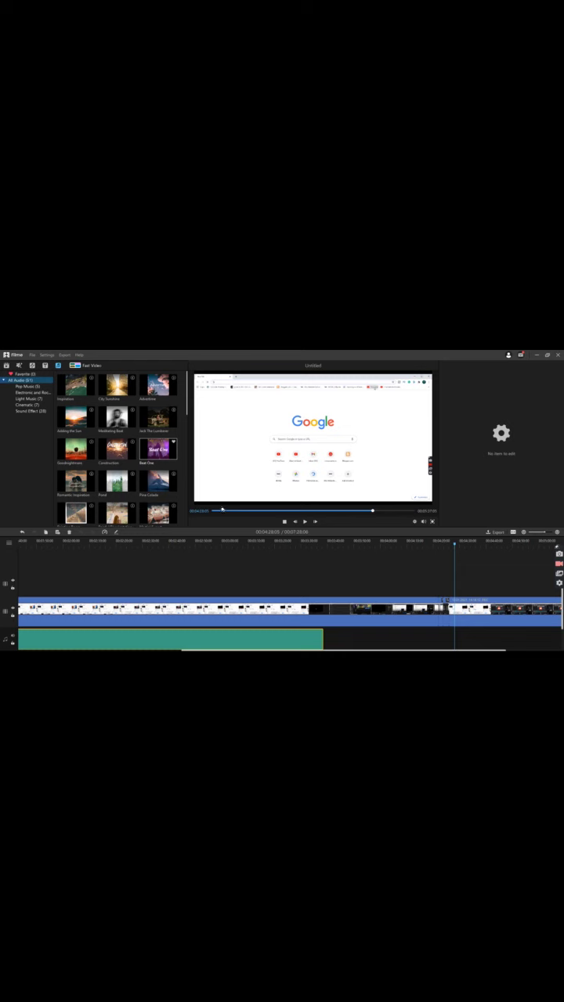
pyautogui.click(284, 511)
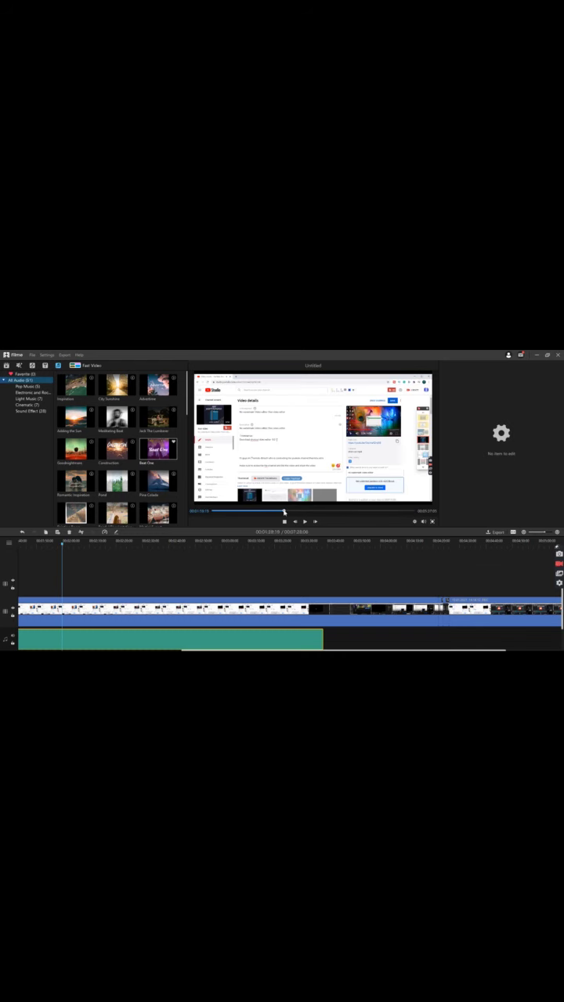
pyautogui.click(225, 511)
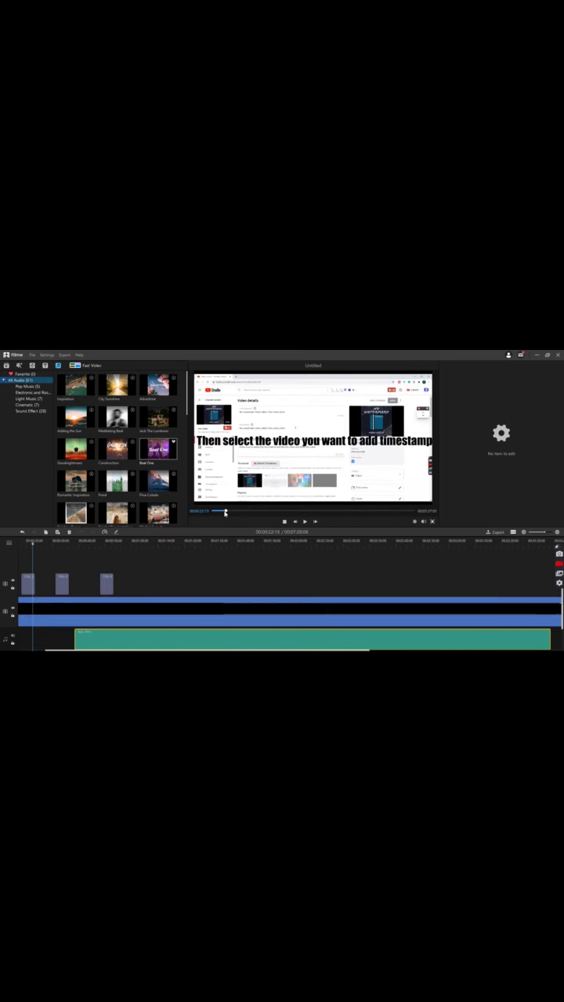
pyautogui.moveTo(225, 512); pyautogui.dragTo(206, 513)
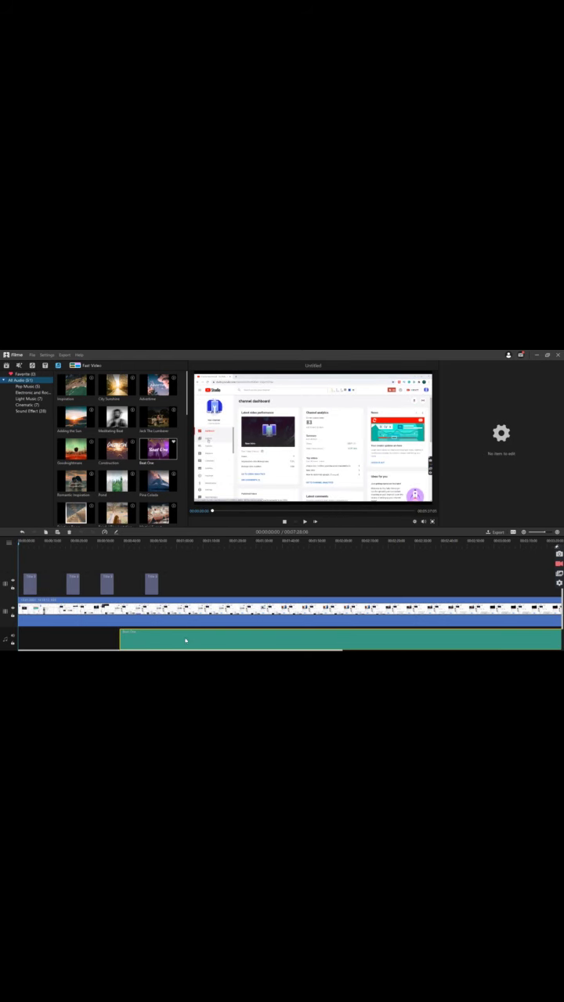
pyautogui.moveTo(131, 642); pyautogui.dragTo(29, 642)
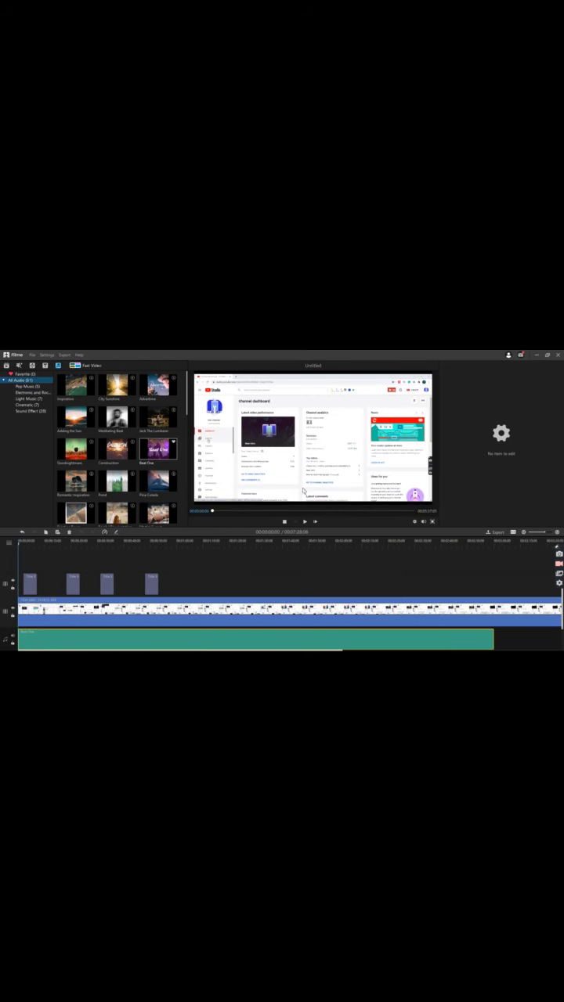
# Play back the opening section to check the Beat One music, view the screen recorder's audio settings, and return to the start.
pyautogui.click(305, 522)
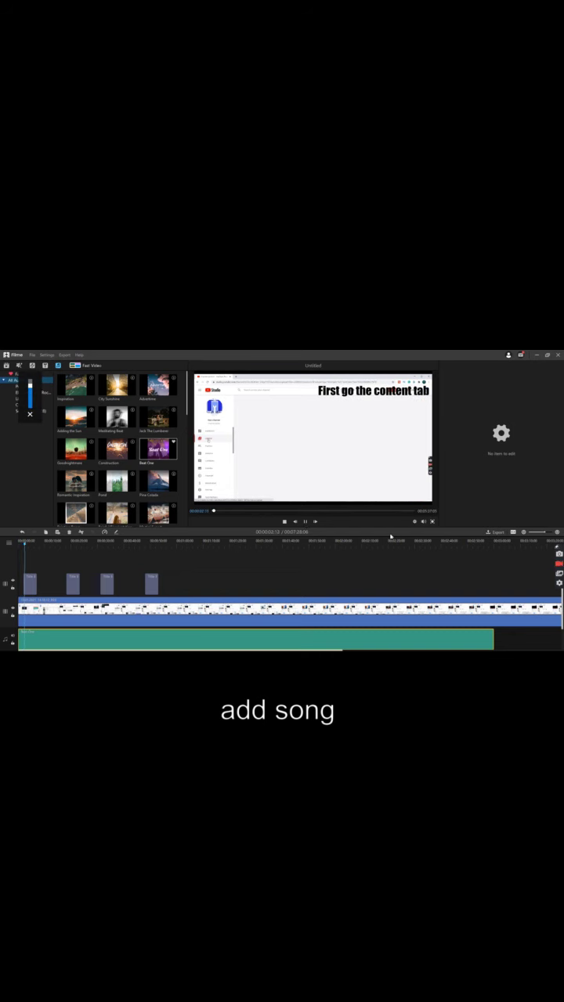
pyautogui.click(304, 522)
pyautogui.click(214, 511)
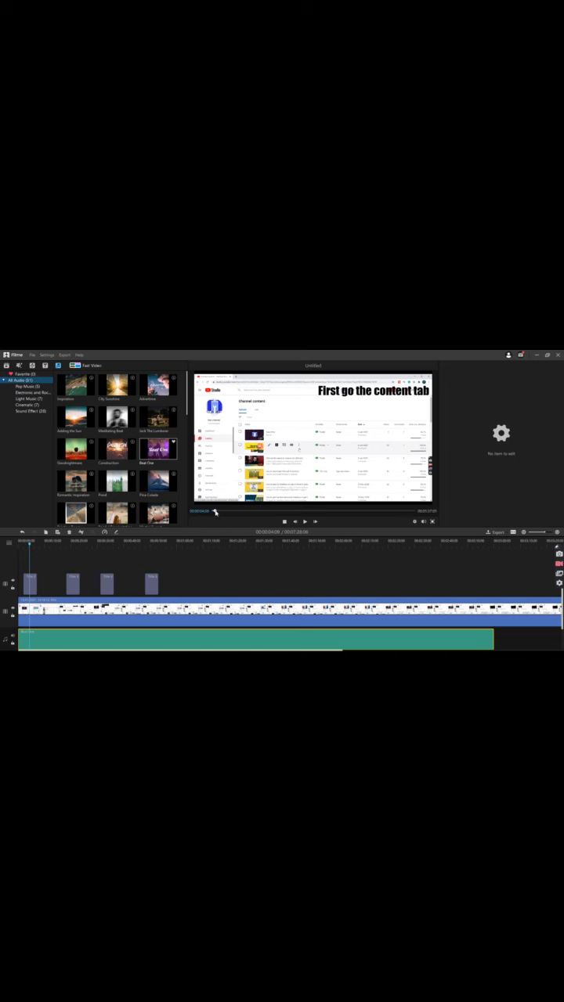
pyautogui.moveTo(215, 512); pyautogui.dragTo(207, 516)
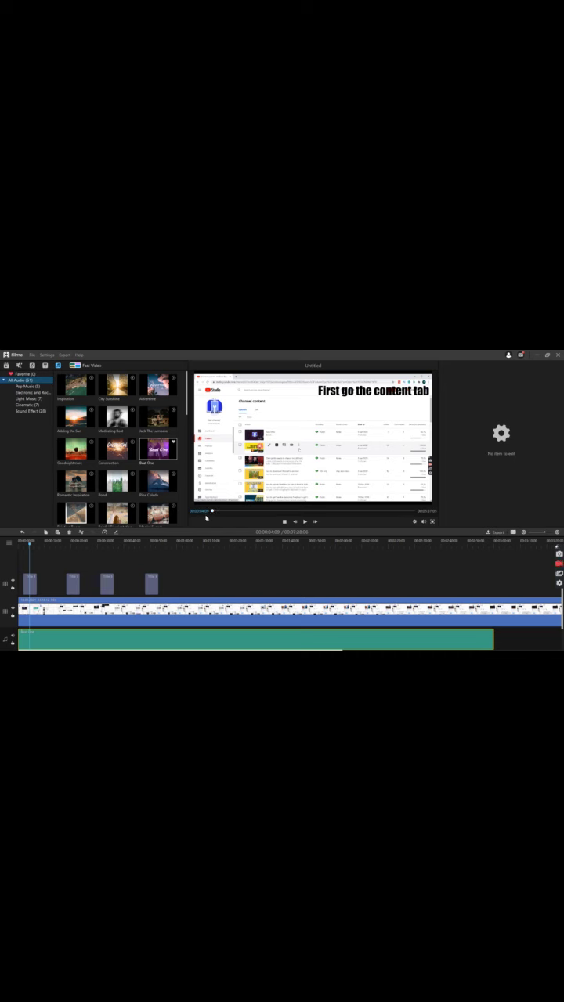
pyautogui.click(558, 583)
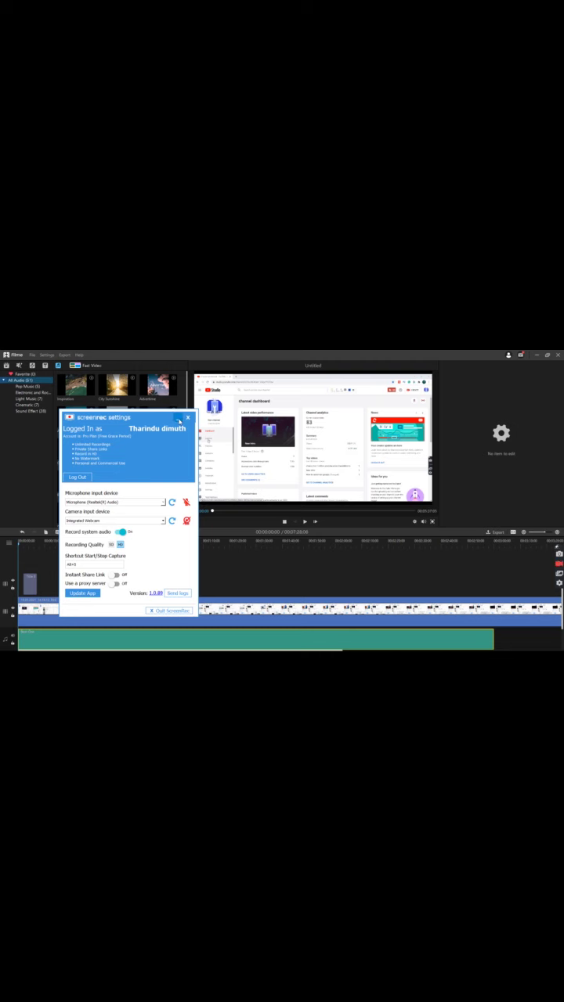
pyautogui.click(179, 419)
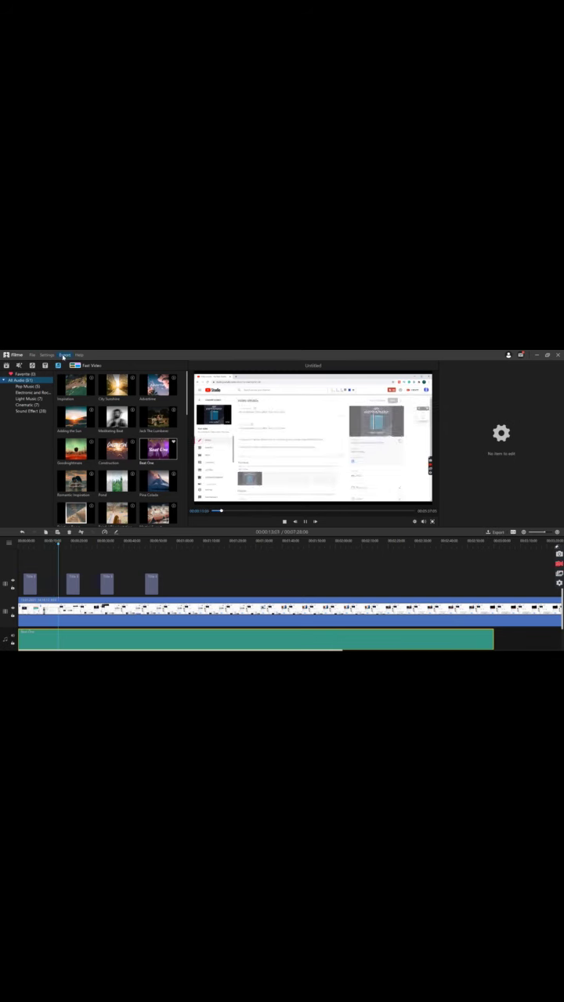
pyautogui.click(306, 523)
pyautogui.click(224, 512)
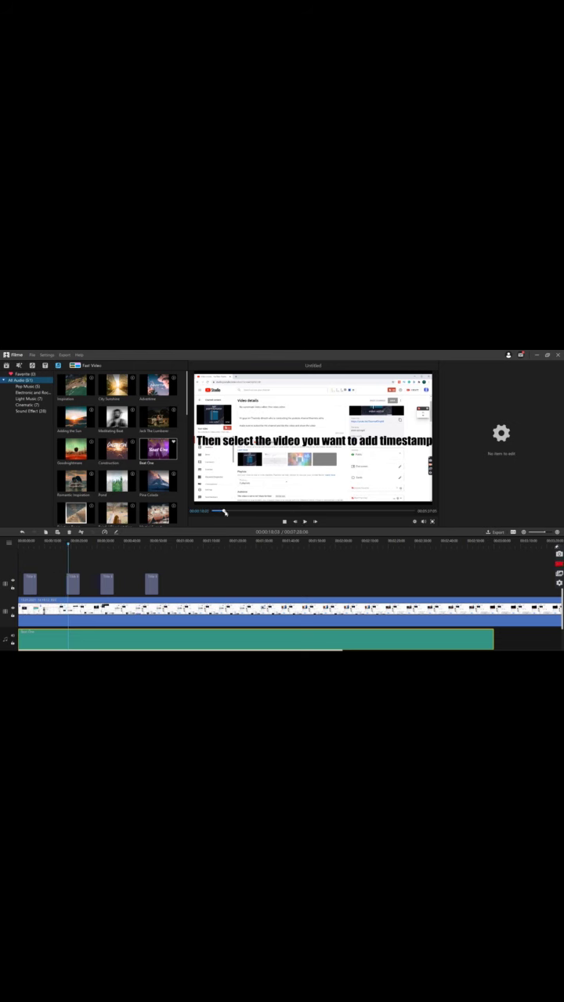
pyautogui.moveTo(226, 512); pyautogui.dragTo(211, 512)
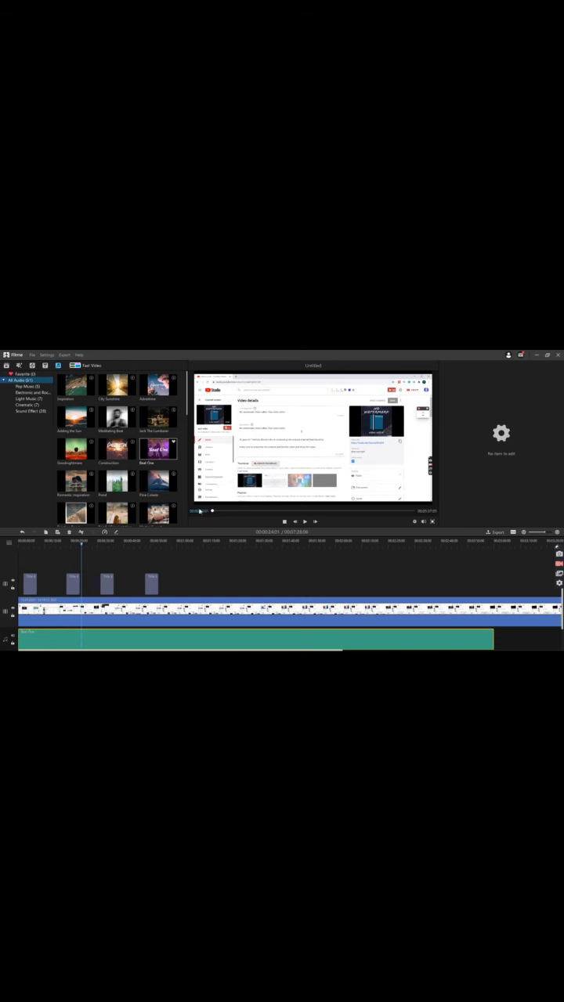
# Open the MP4 export options, choose Best quality and set the video resolution to 720 x 1280.
pyautogui.click(494, 533)
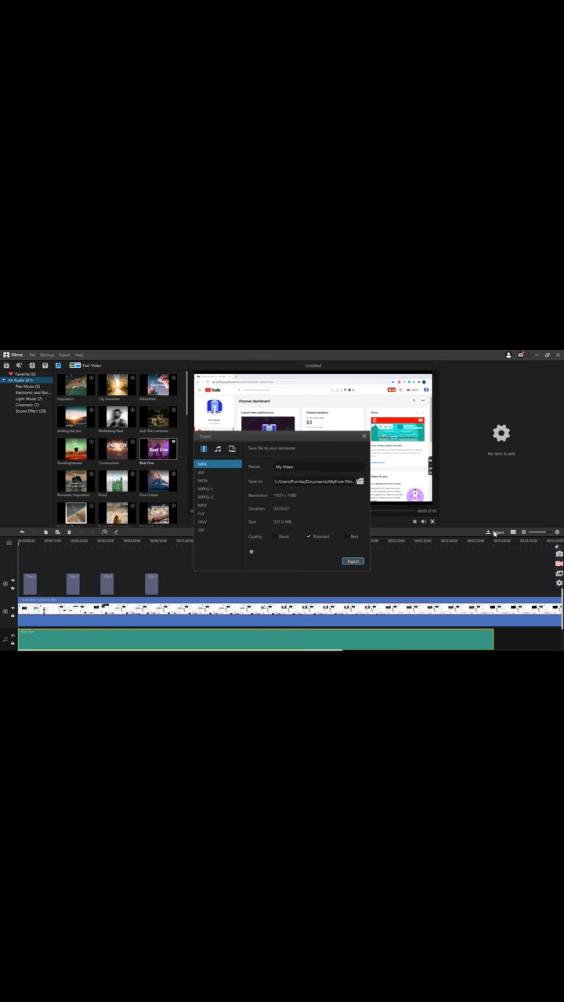
pyautogui.click(274, 536)
pyautogui.click(274, 537)
pyautogui.click(251, 553)
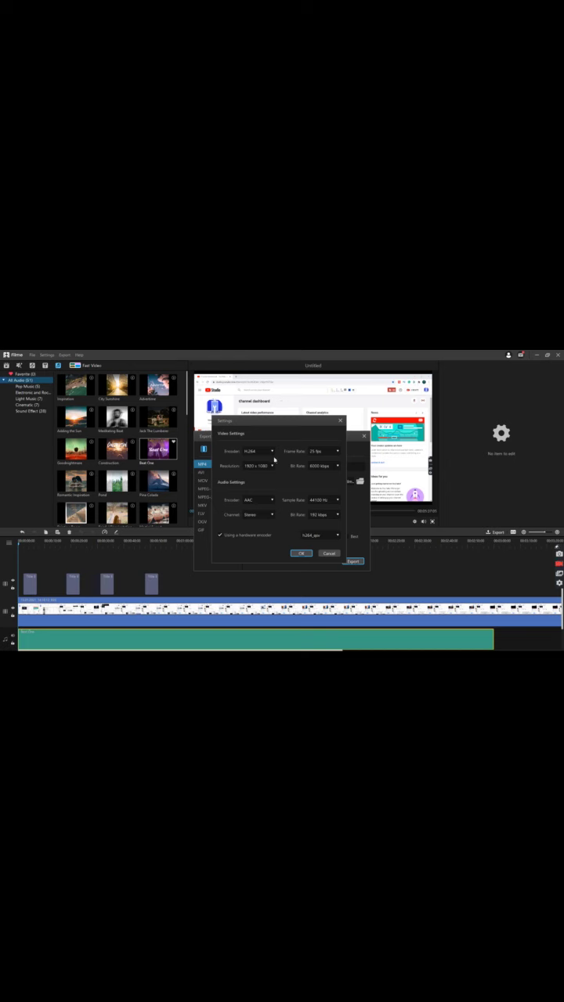
pyautogui.click(273, 467)
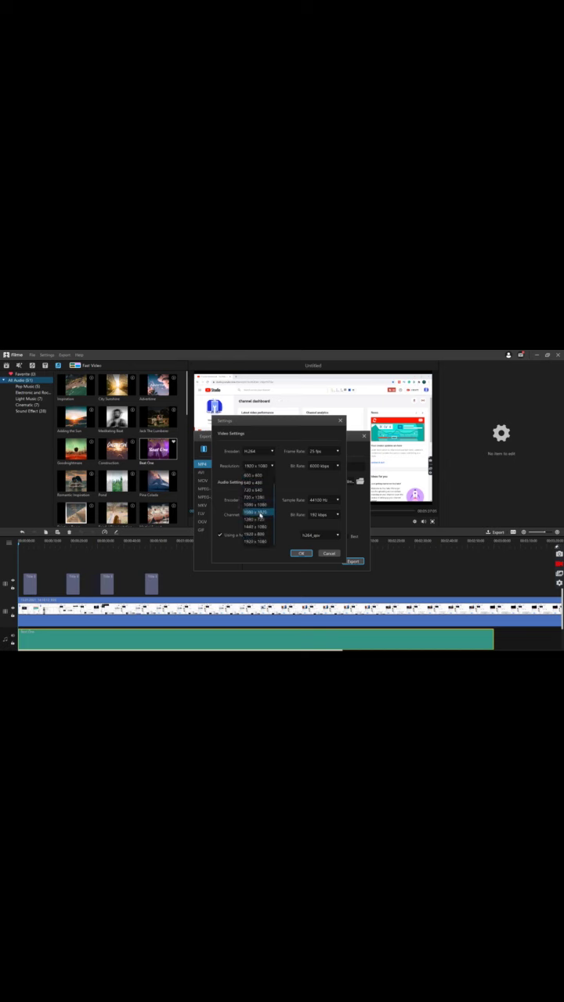
pyautogui.click(264, 498)
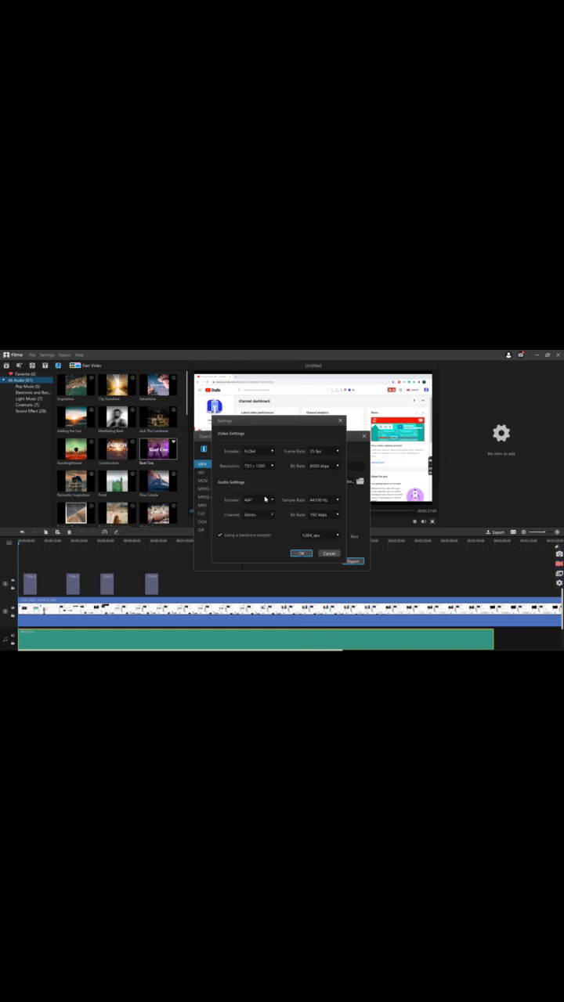
pyautogui.click(302, 553)
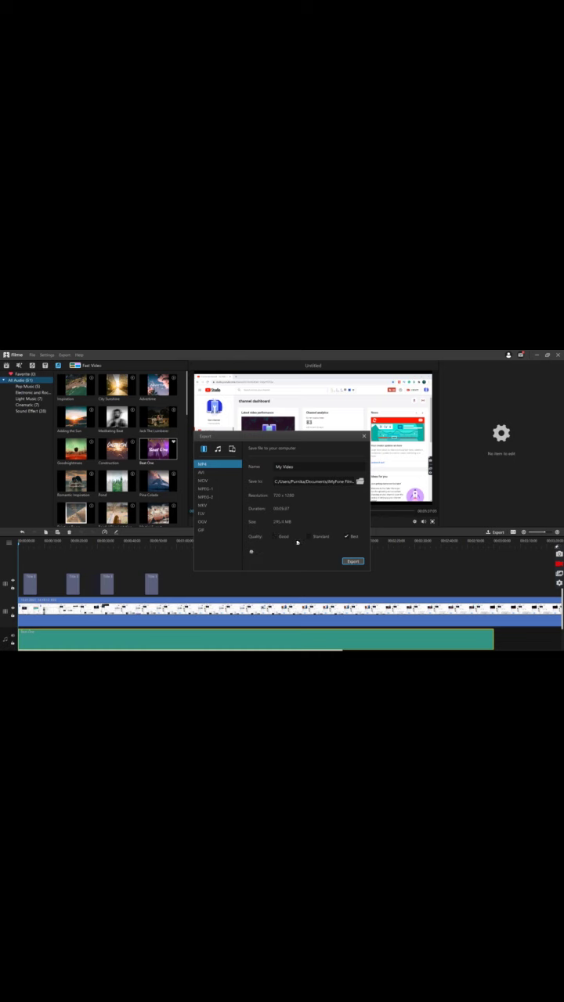
# Change the MP4 export resolution to 720 x 540.
pyautogui.click(250, 553)
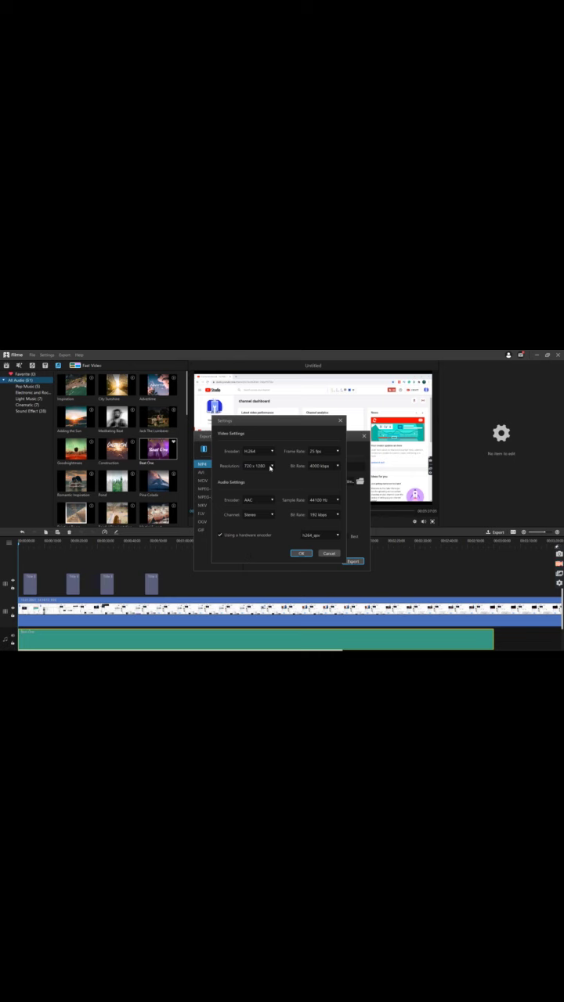
pyautogui.click(270, 467)
pyautogui.click(251, 505)
pyautogui.click(308, 553)
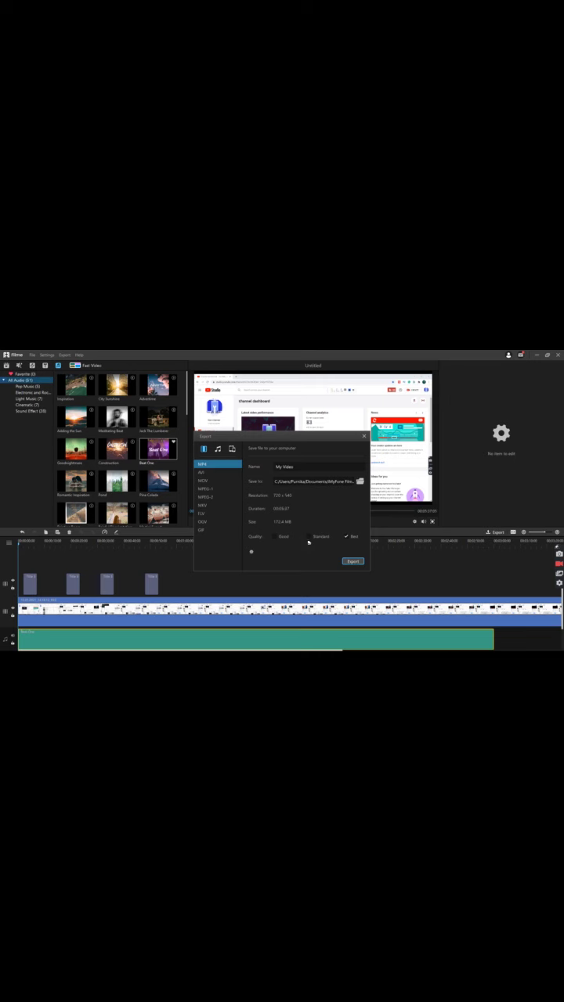
# Look at the AVI and audio-only export options, return to MP4 video and set the export quality to Good.
pyautogui.click(310, 536)
pyautogui.click(222, 473)
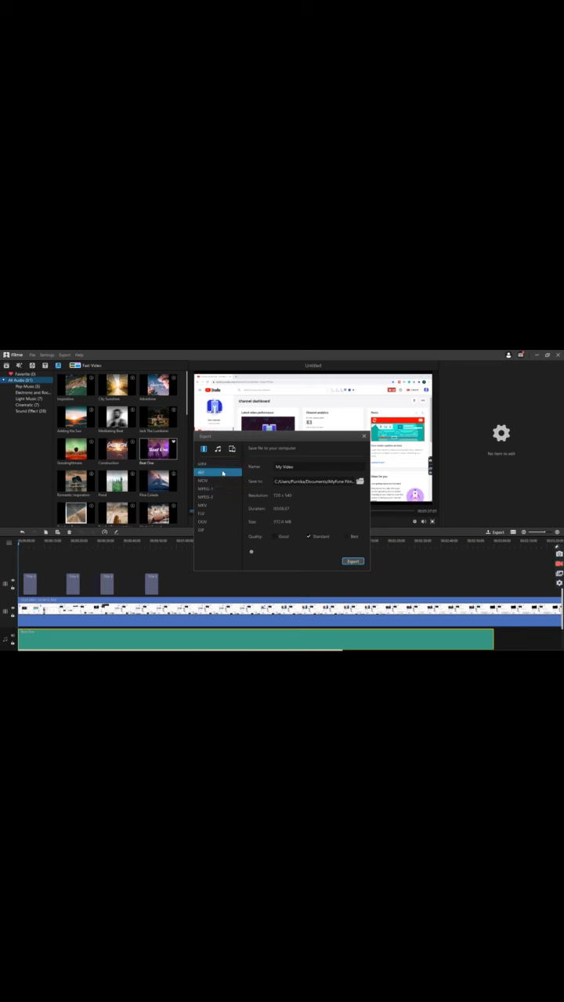
pyautogui.click(223, 464)
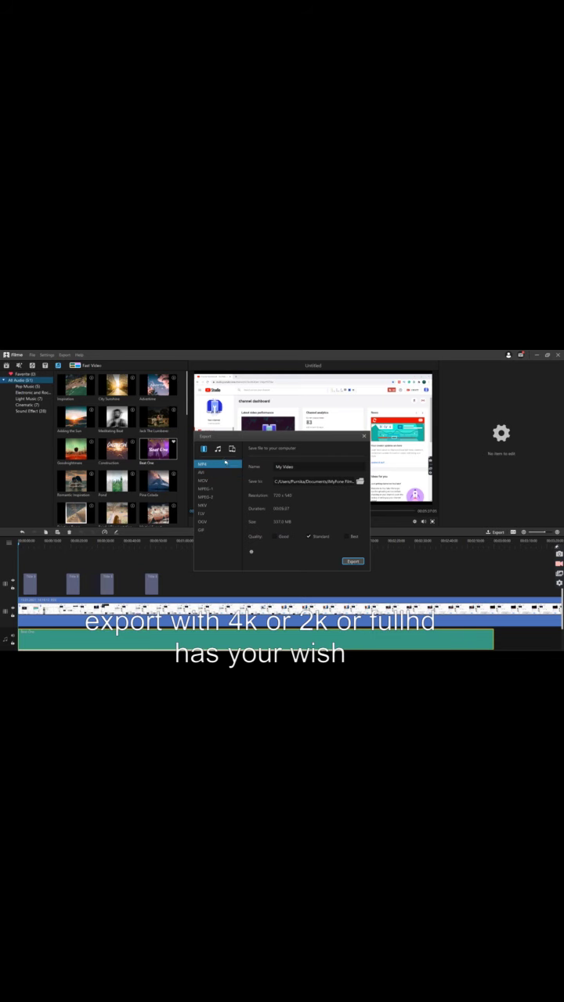
pyautogui.click(220, 450)
pyautogui.click(203, 450)
pyautogui.click(274, 537)
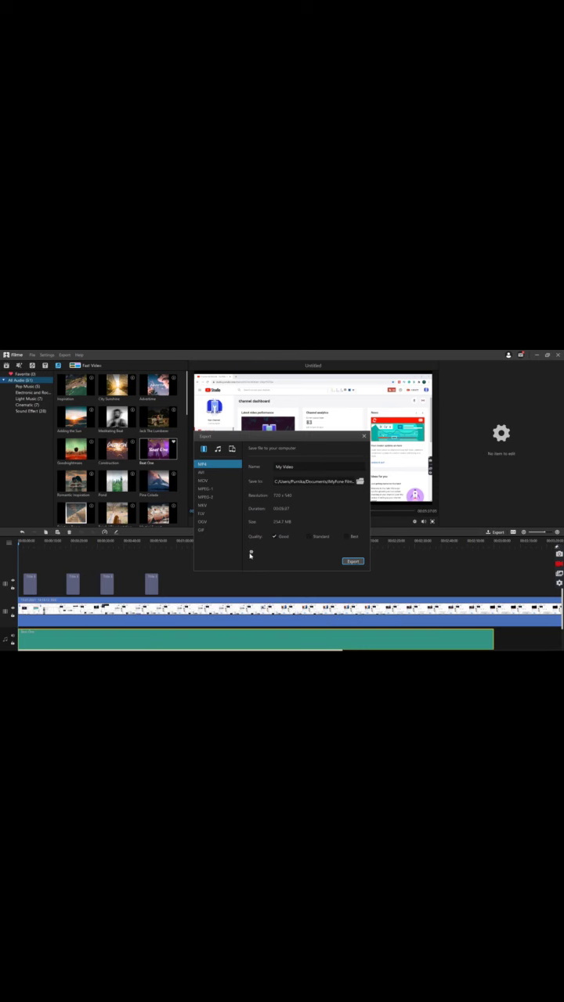
# Reapply the 720 x 540 resolution in the video settings for the Good-quality MP4 export.
pyautogui.click(252, 552)
pyautogui.click(273, 467)
pyautogui.click(258, 491)
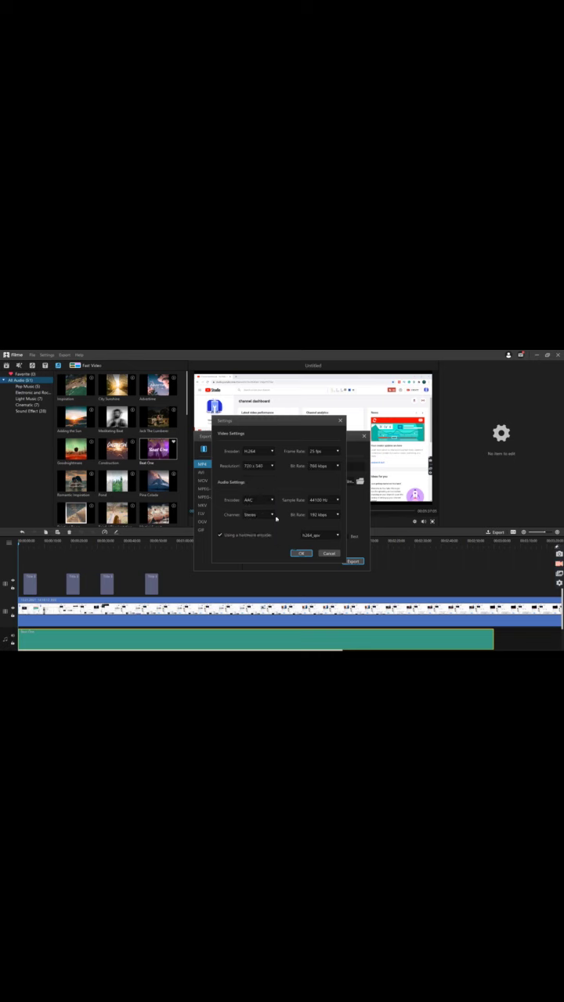
pyautogui.click(300, 553)
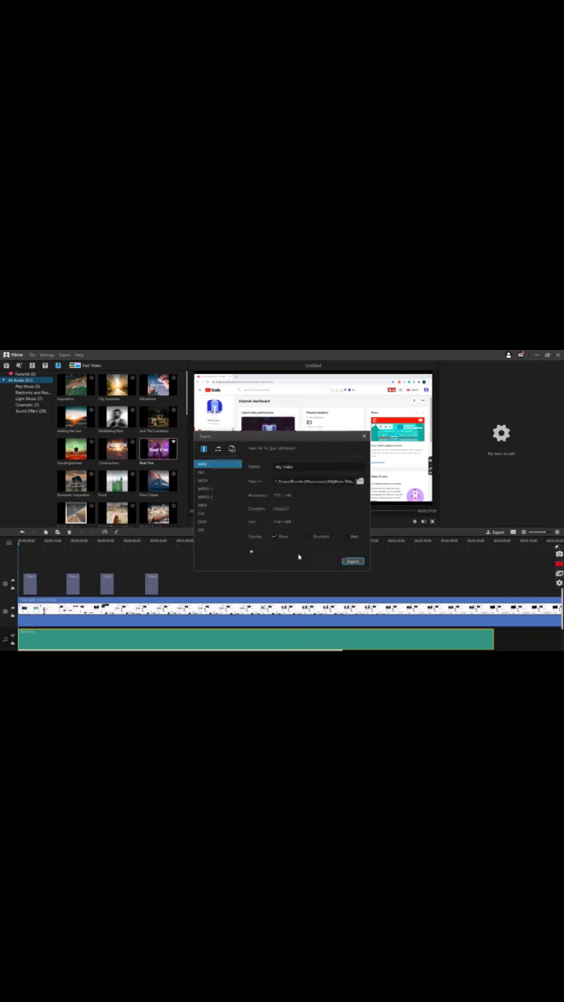
# Start the export and cancel it, change the save folder to "filmora pro edited videos" on the Desktop, and export My Video again.
pyautogui.click(349, 563)
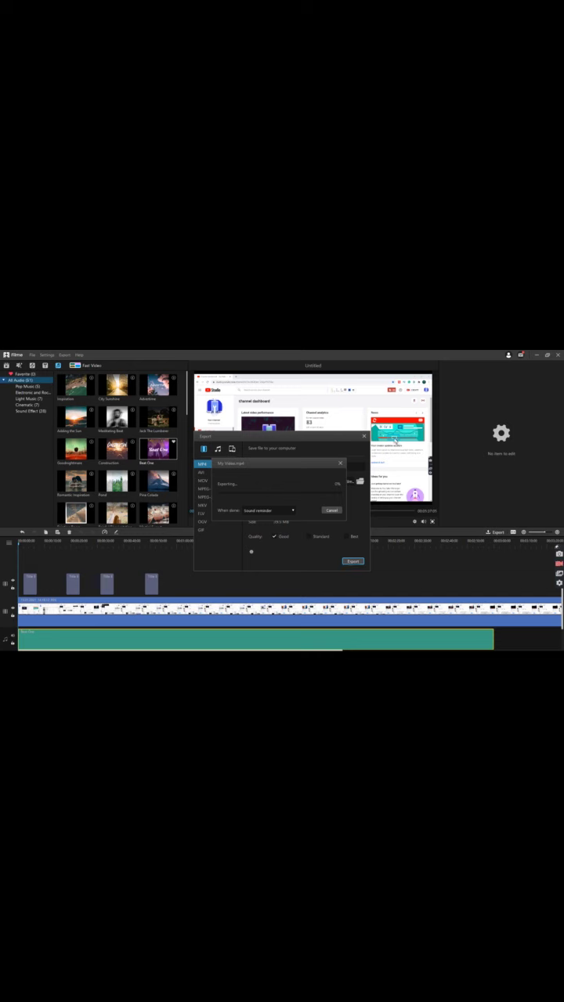
pyautogui.click(341, 462)
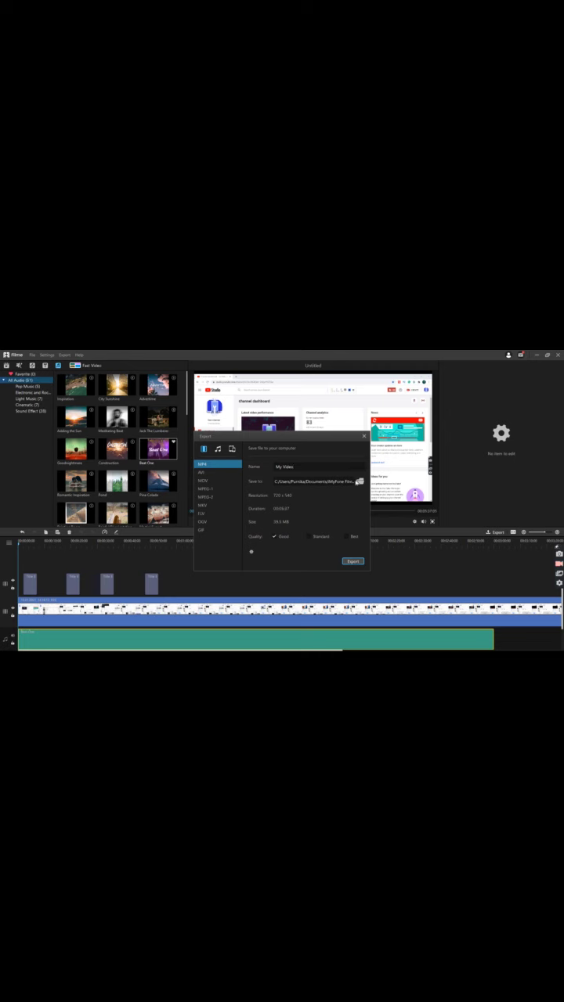
pyautogui.click(360, 481)
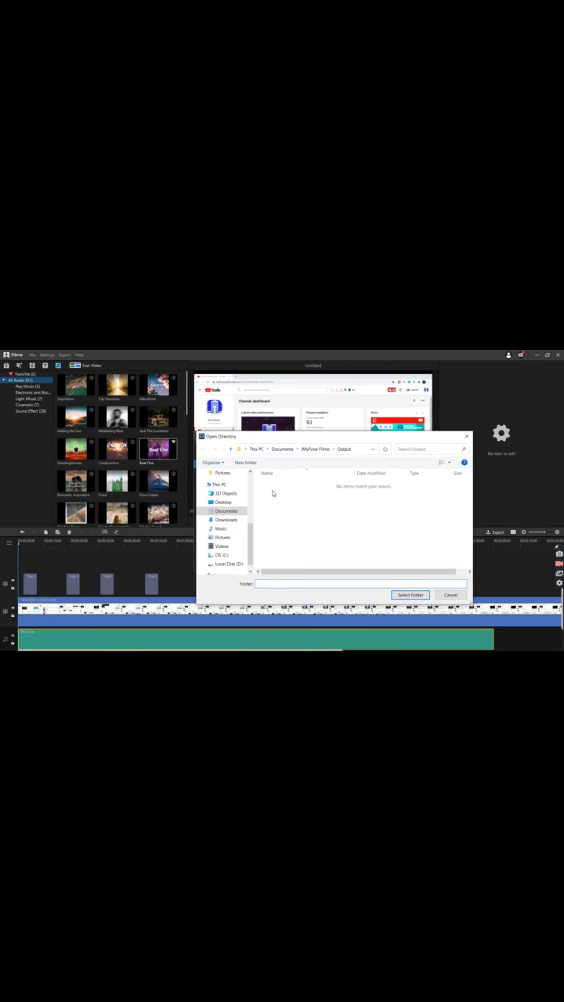
pyautogui.click(234, 502)
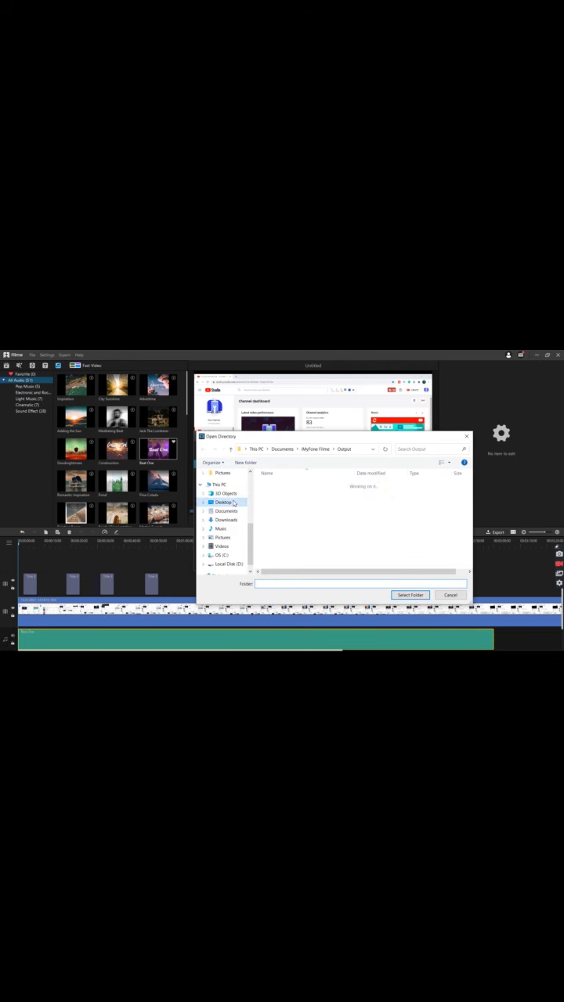
pyautogui.click(295, 486)
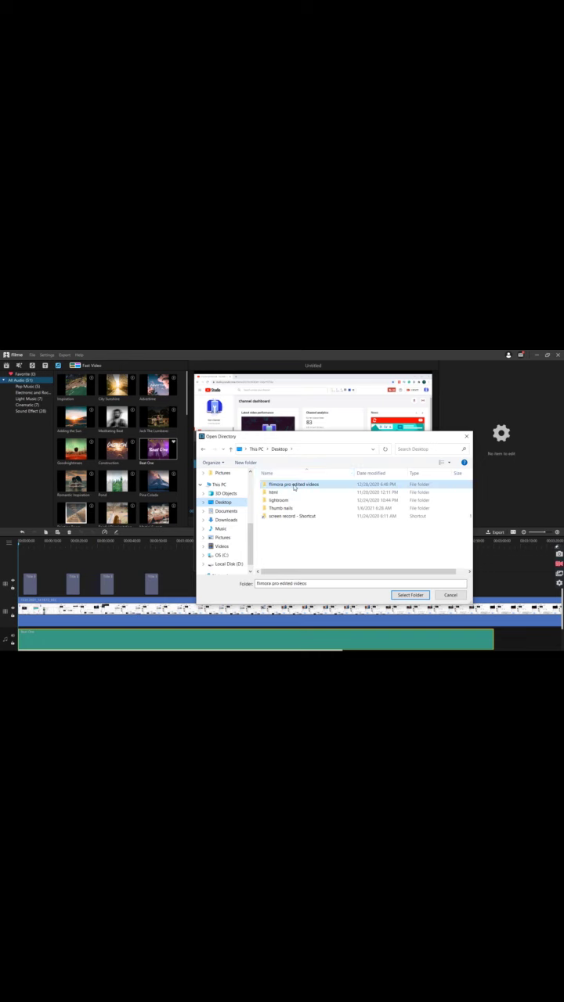
pyautogui.click(409, 595)
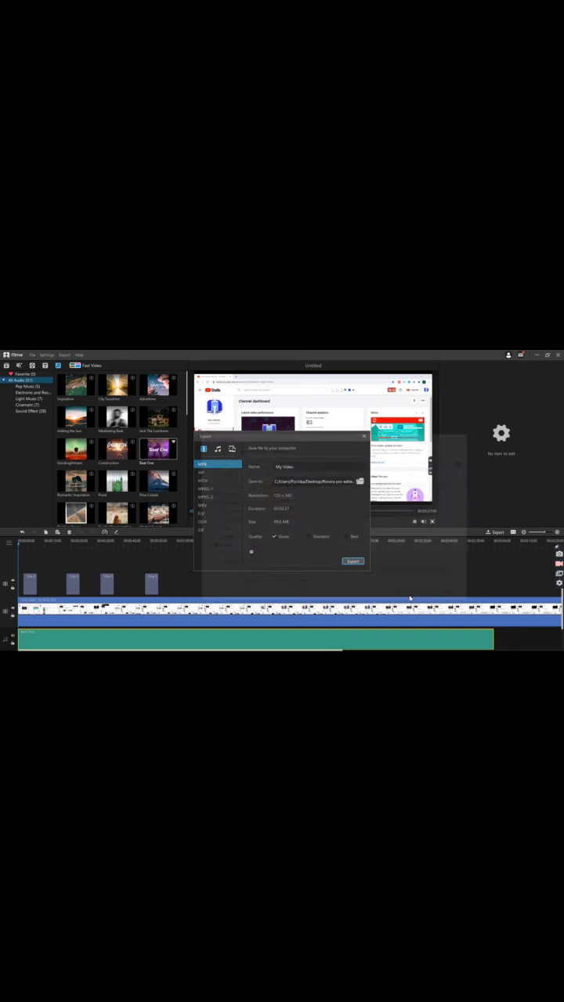
pyautogui.click(352, 561)
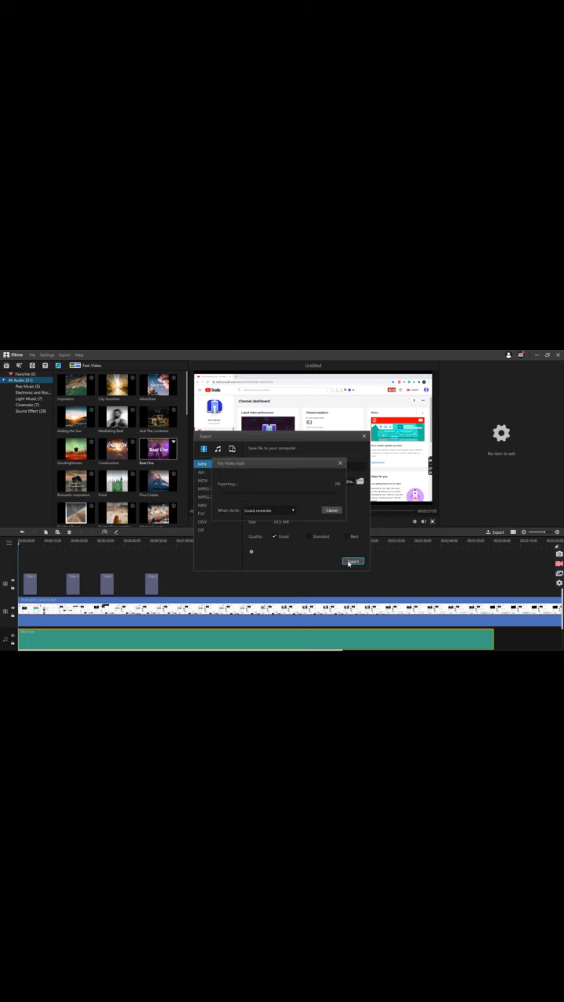